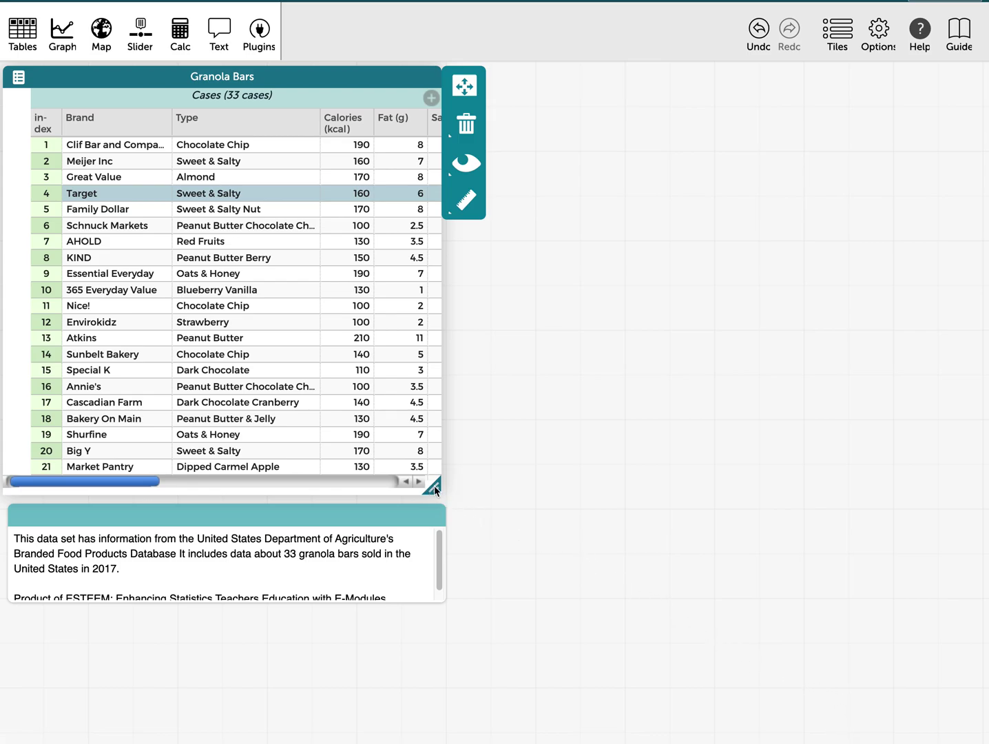
- Lengthen the Granola Bars table to show all rows and create a scatter plot of Carbs (g) on the vertical axis against Fat (g) horizontally
{"action": "left_click_drag", "start_coordinate": [434, 489], "coordinate": [418, 704]}
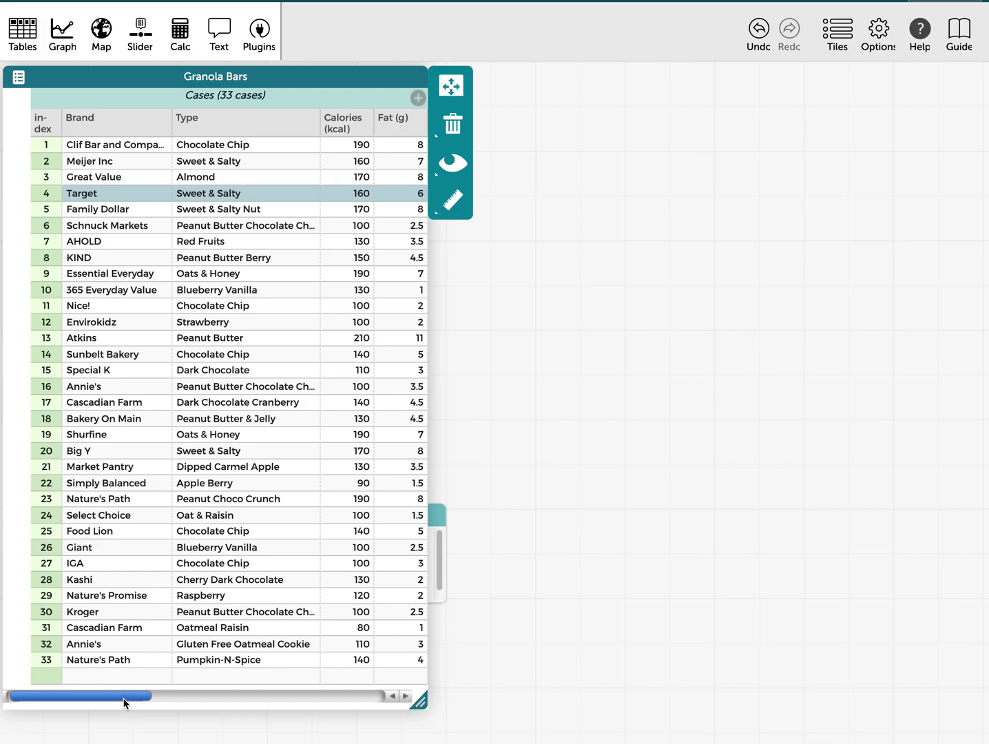
{"action": "left_click", "coordinate": [62, 34]}
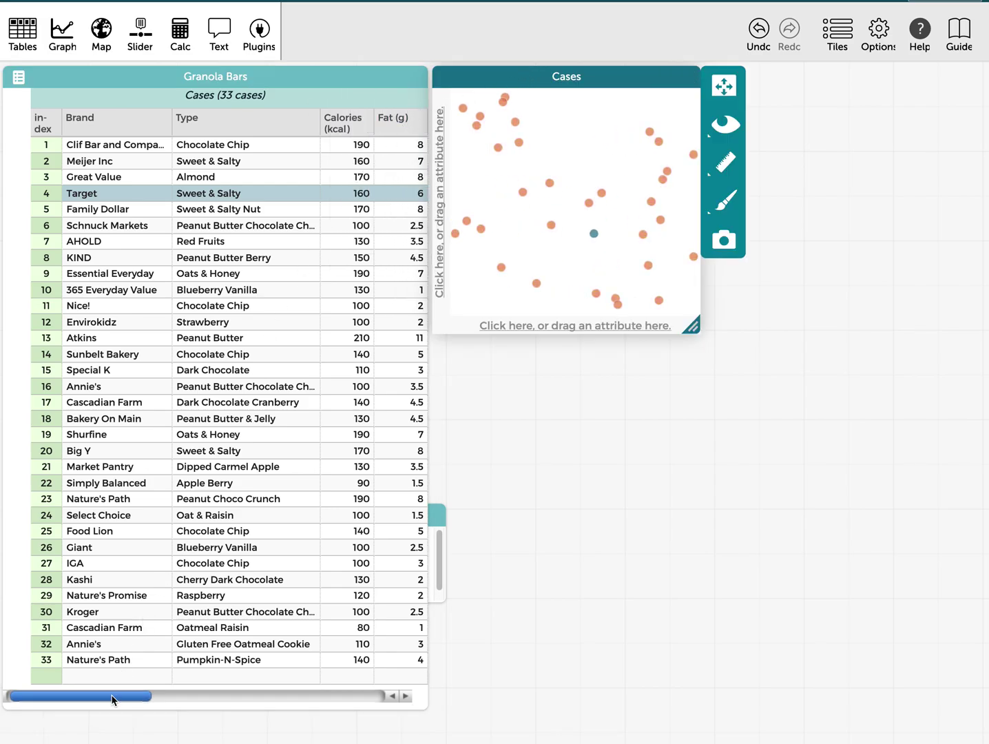
{"action": "left_click_drag", "start_coordinate": [113, 695], "coordinate": [200, 690]}
{"action": "left_click_drag", "start_coordinate": [114, 119], "coordinate": [536, 323]}
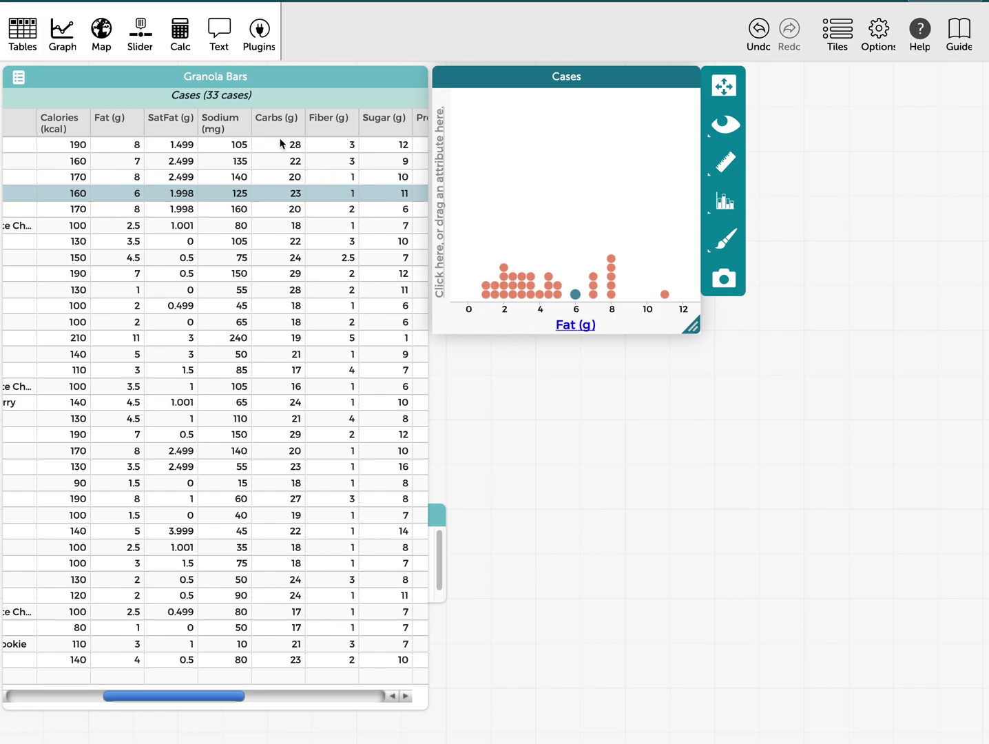
{"action": "left_click_drag", "start_coordinate": [275, 132], "coordinate": [440, 224]}
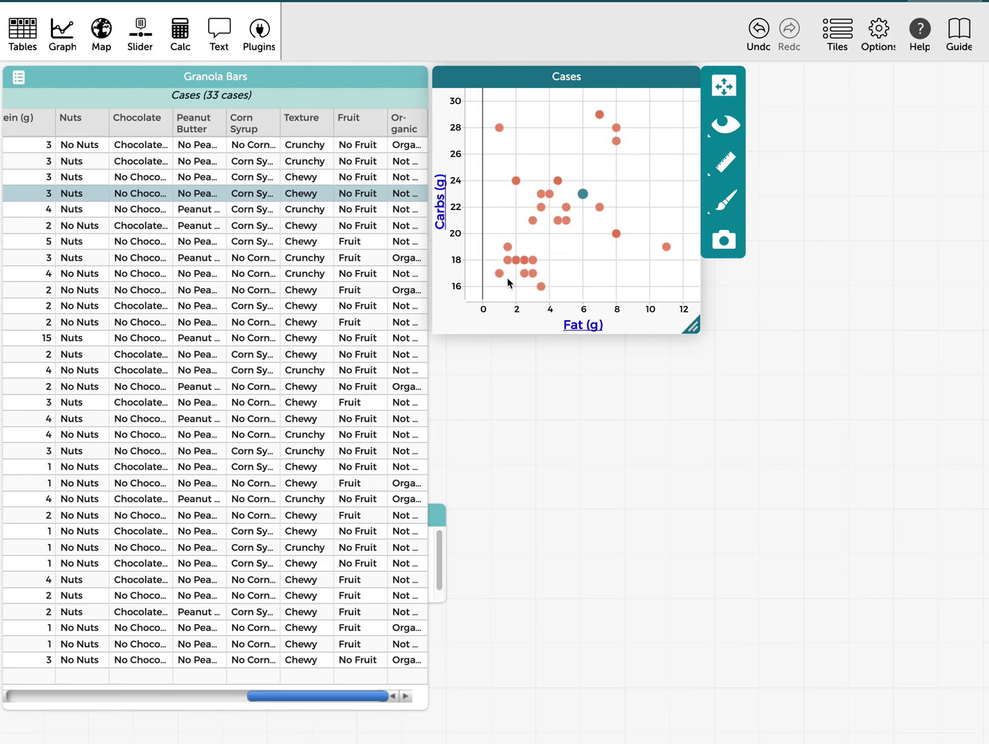
- Inspect the scatter plot's outlying points at the highest fat value and at 1 g fat with 28 g carbs, checking their brands in the table
{"action": "mouse_move", "coordinate": [667, 247]}
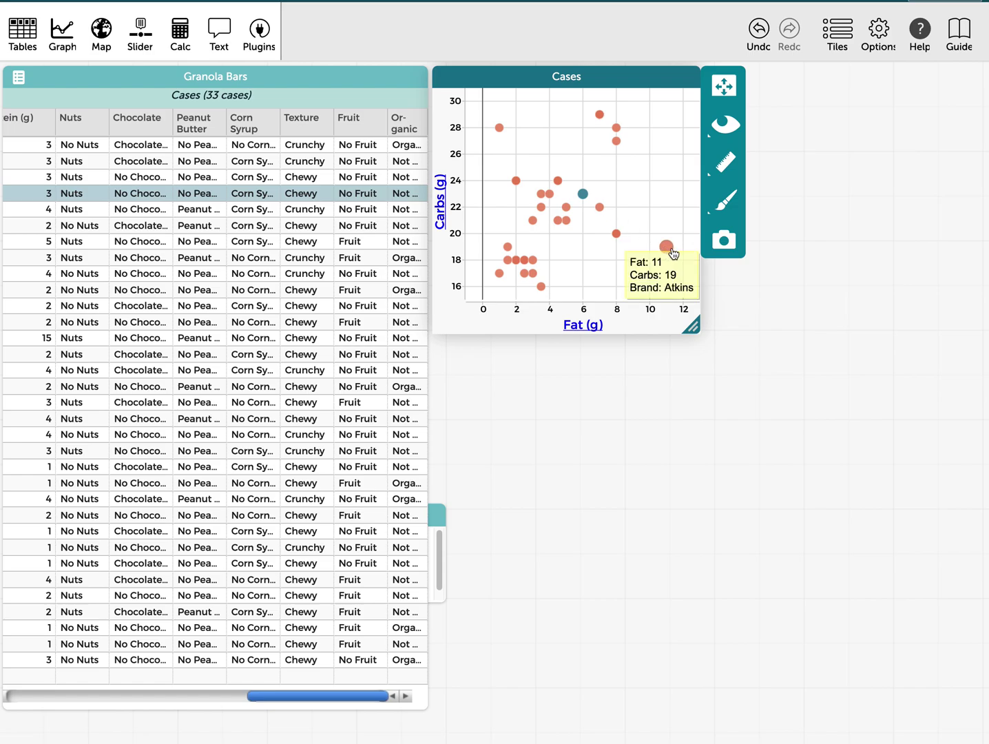
{"action": "left_click", "coordinate": [667, 249]}
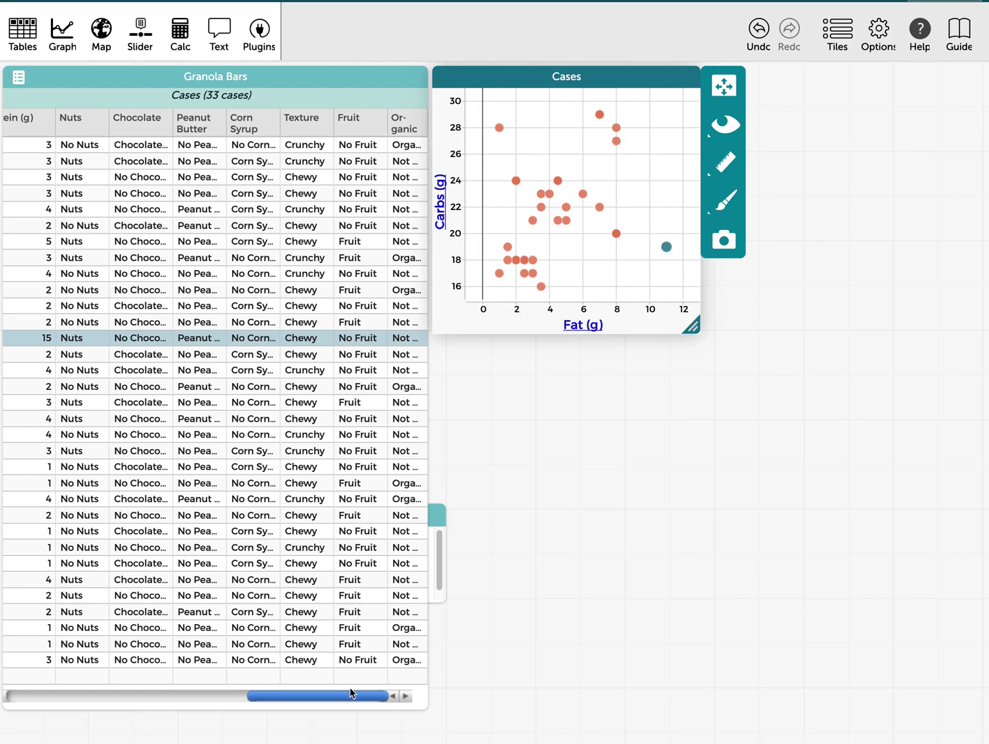
{"action": "left_click_drag", "start_coordinate": [350, 692], "coordinate": [87, 702]}
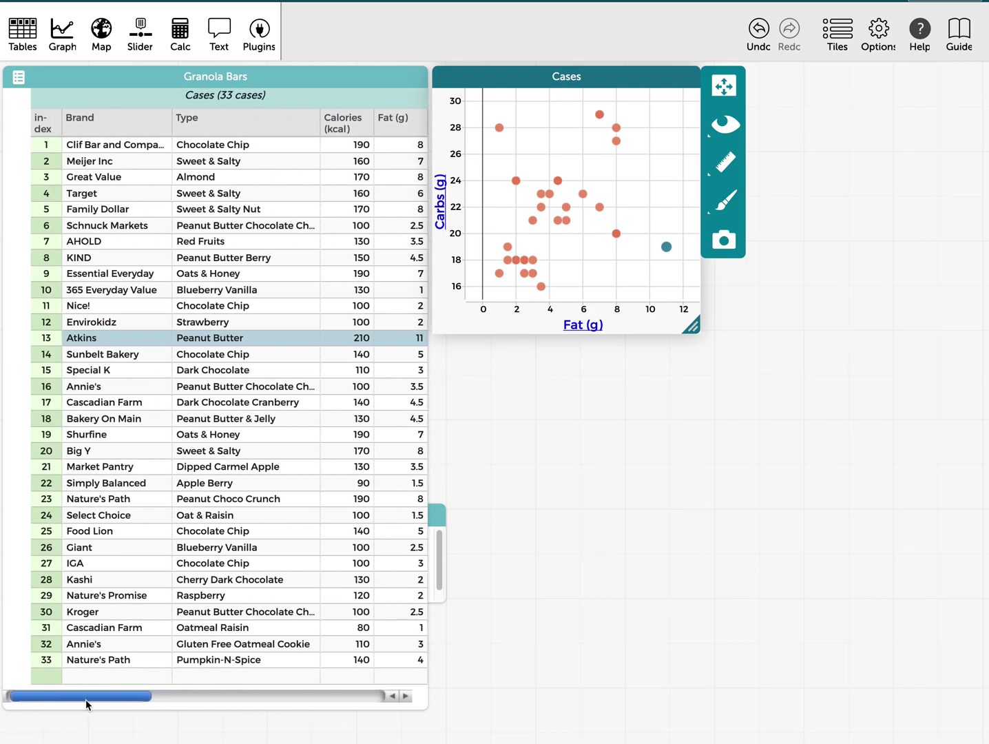
{"action": "left_click", "coordinate": [500, 128]}
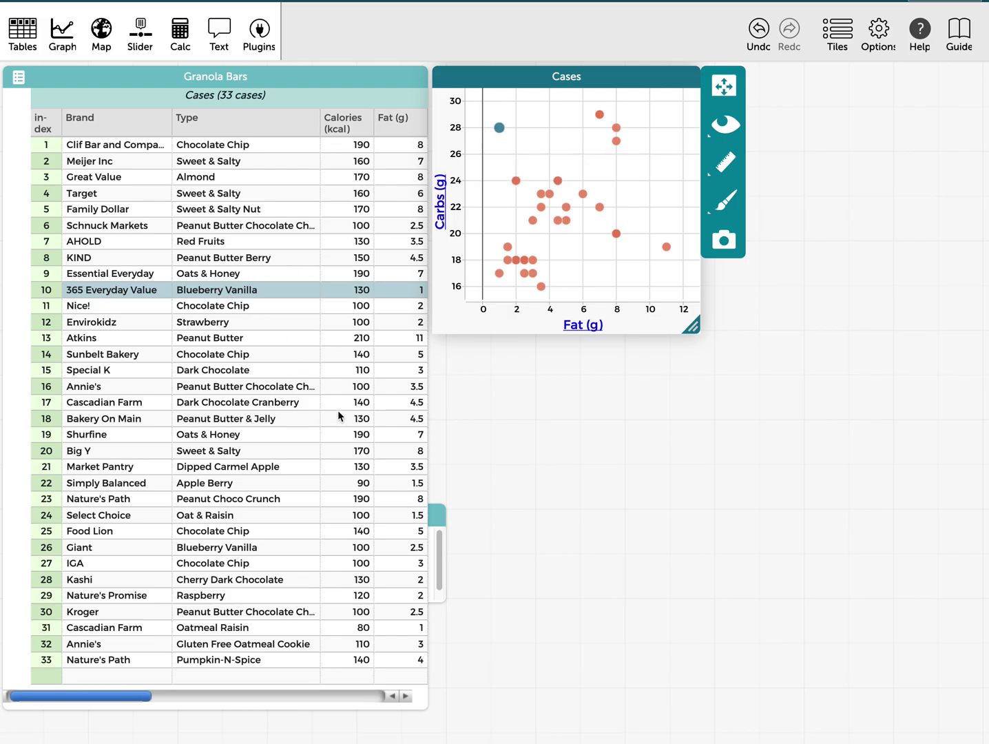
{"action": "mouse_move", "coordinate": [498, 130]}
- Add a plotted value to the scatter plot with the formula mean(Fat)
{"action": "left_click", "coordinate": [721, 167]}
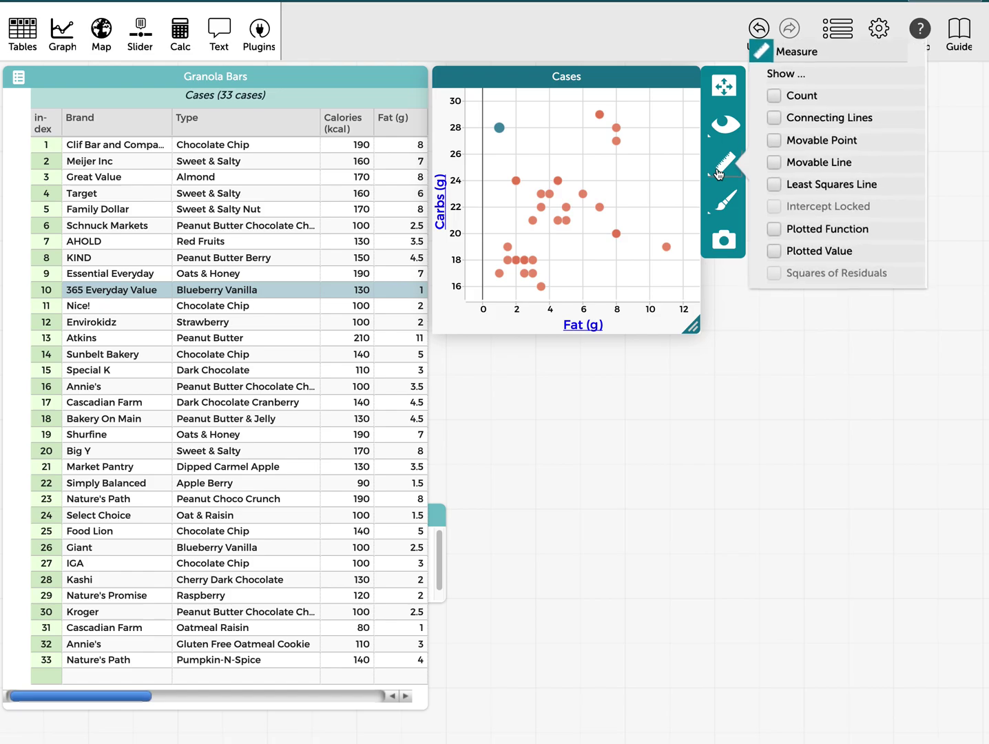
{"action": "left_click", "coordinate": [774, 251]}
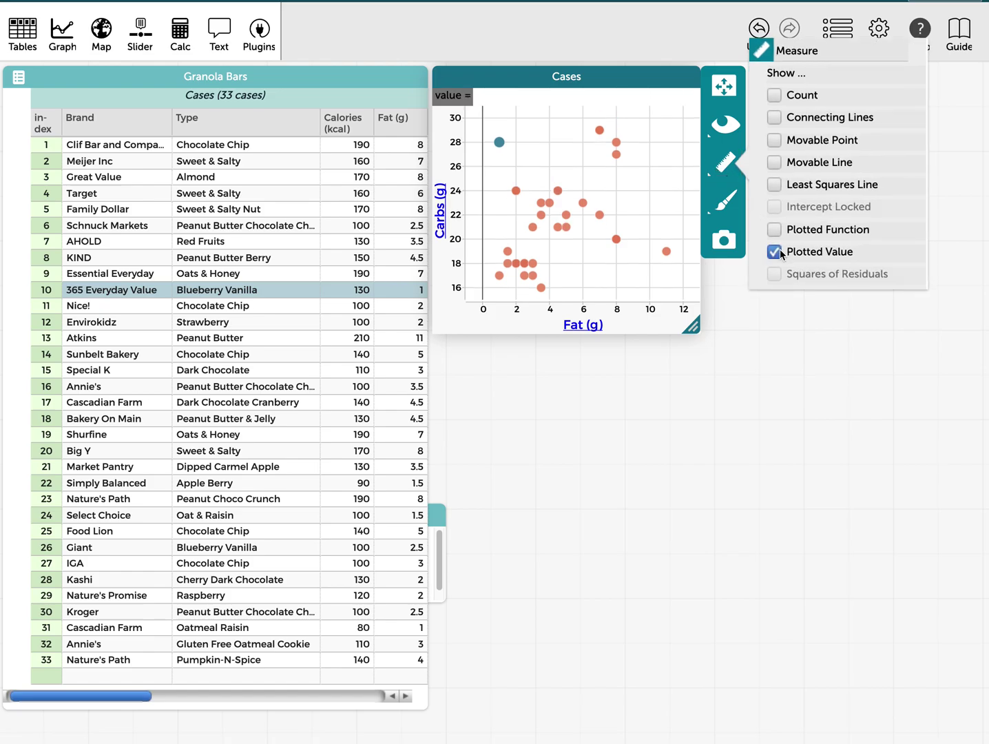
{"action": "left_click", "coordinate": [502, 95]}
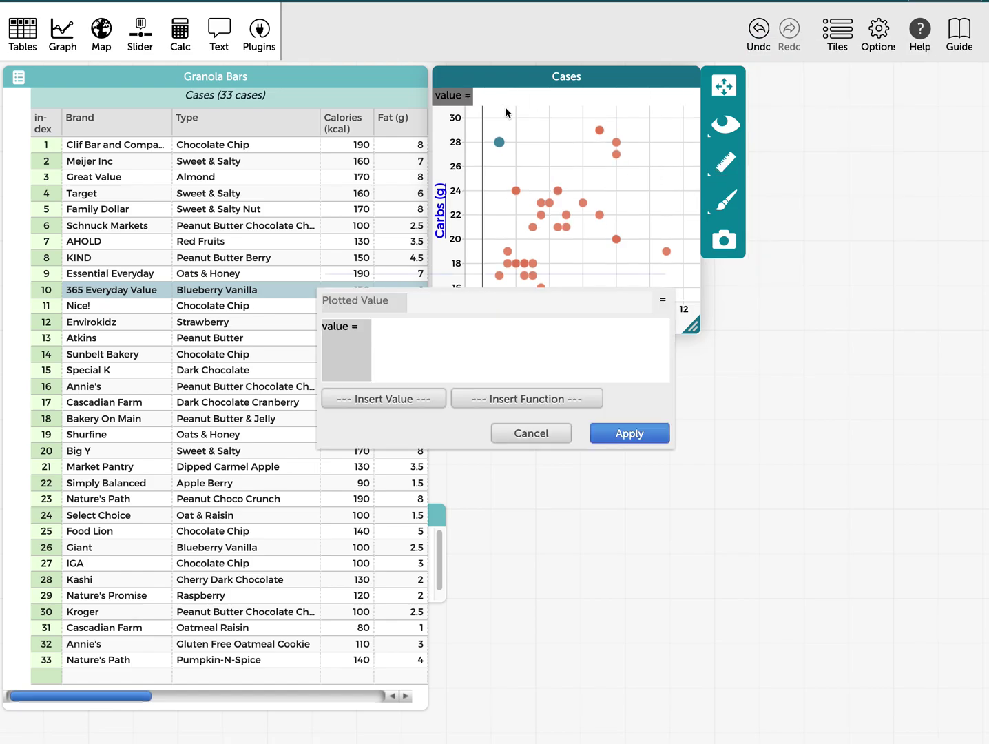
{"action": "type", "text": "mean(fac"}
{"action": "key", "text": "BackSpace"}
{"action": "type", "text": "t"}
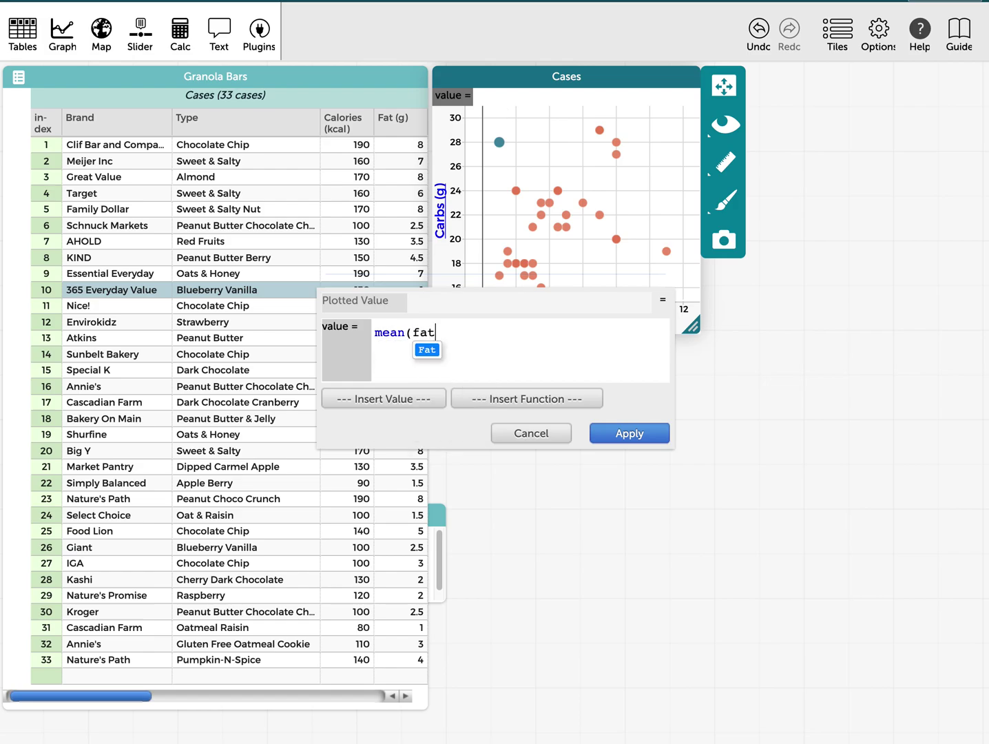
{"action": "type", "text": ")"}
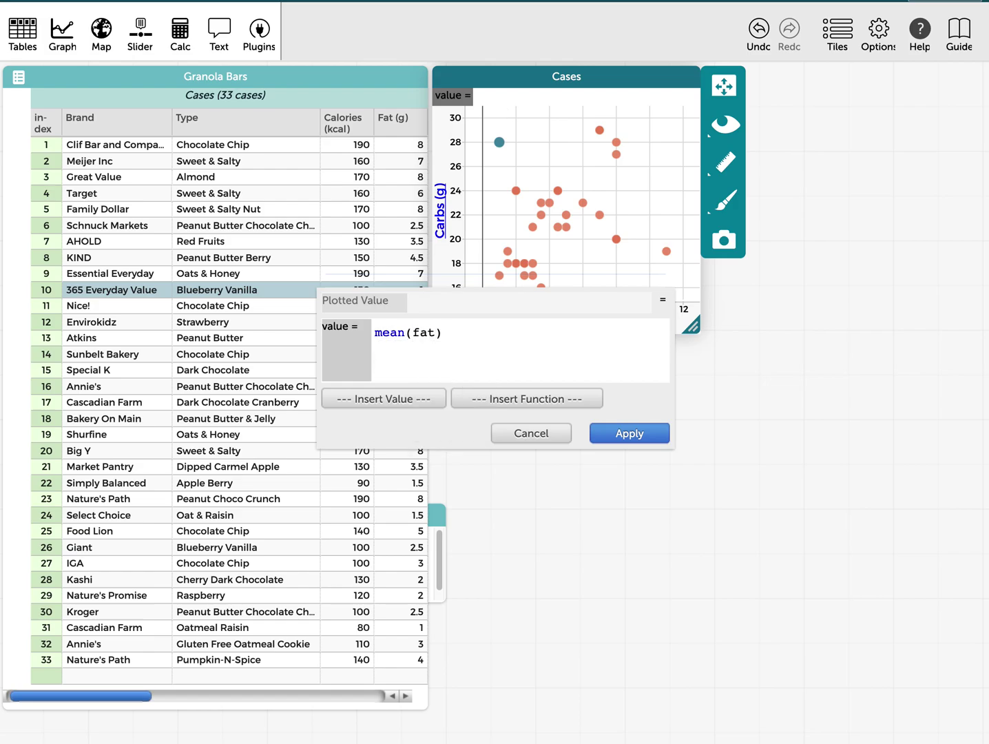
{"action": "key", "text": "BackSpace"}
{"action": "key", "text": "BackSpace"}
{"action": "key", "text": "BackSpace"}
{"action": "key", "text": "BackSpace"}
{"action": "type", "text": "Faat"}
{"action": "key", "text": "BackSpace"}
{"action": "key", "text": "BackSpace"}
{"action": "type", "text": "t)"}
{"action": "key", "text": "Return"}
{"action": "left_click", "coordinate": [628, 433]}
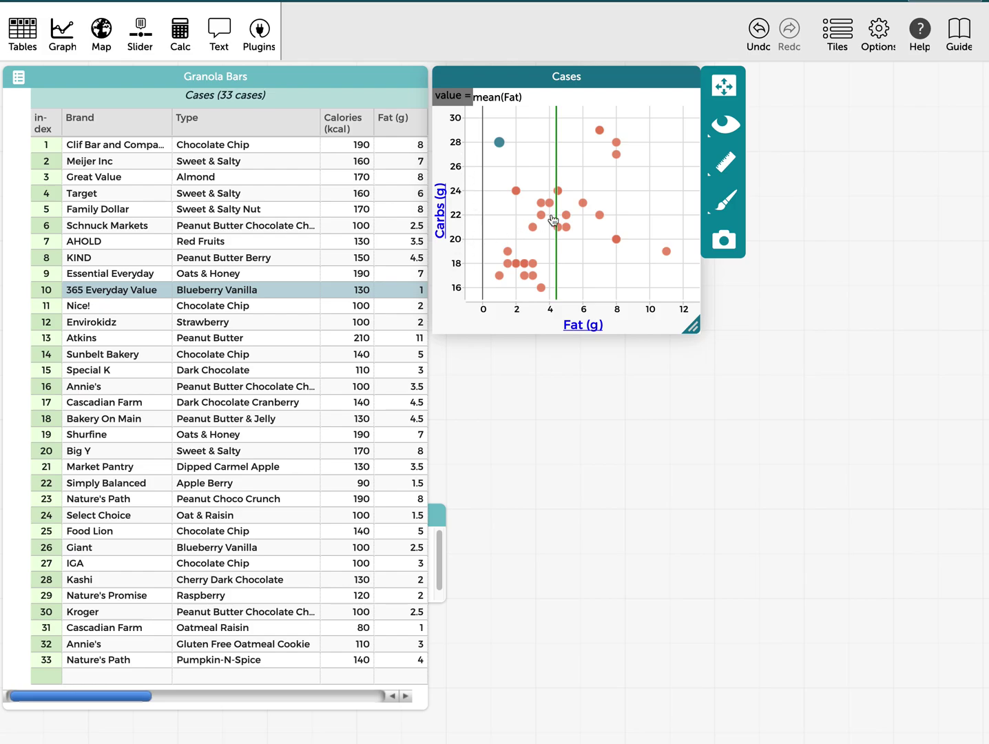
- Add a plotted function to the scatter plot with the formula mean(Carbs)
{"action": "left_click", "coordinate": [717, 173]}
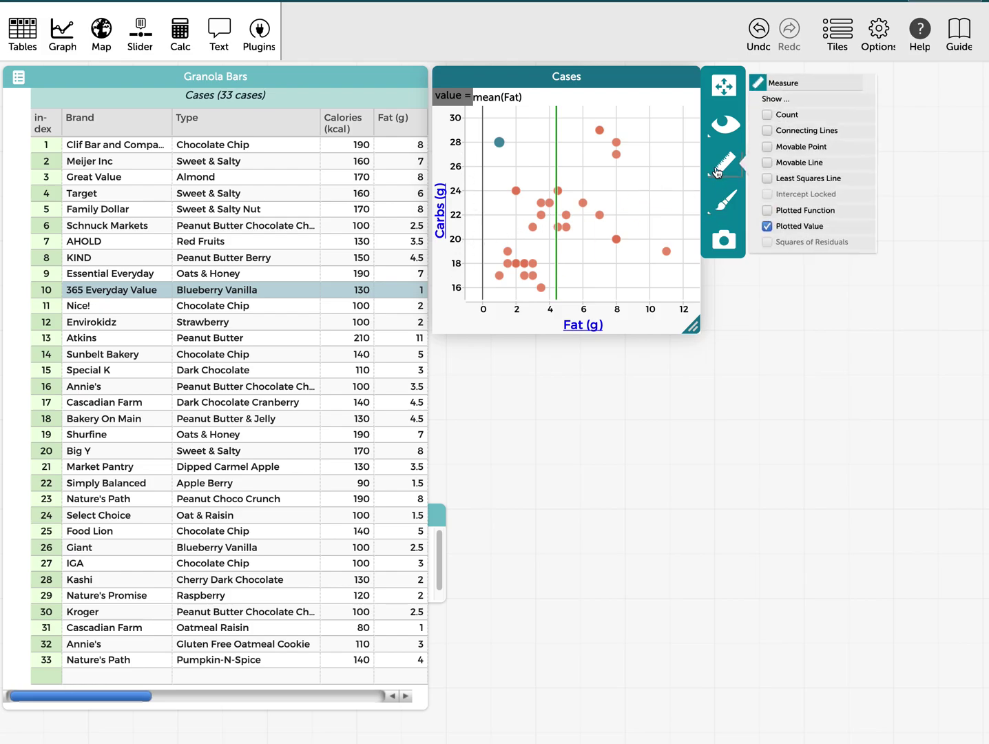
{"action": "left_click", "coordinate": [774, 229]}
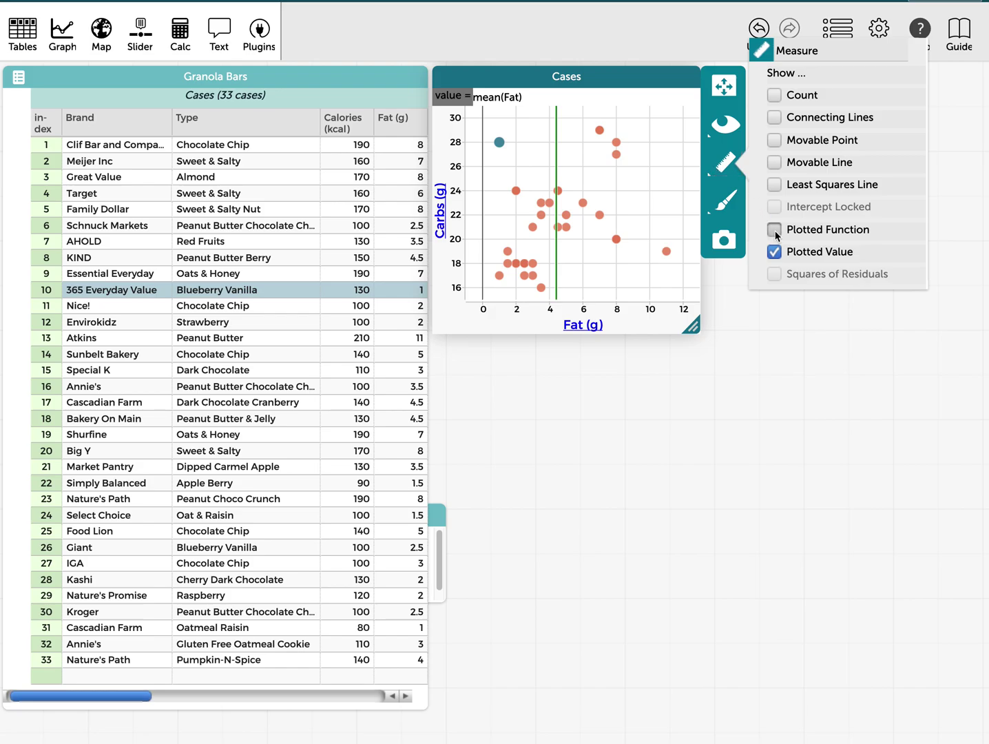
{"action": "left_click", "coordinate": [504, 104]}
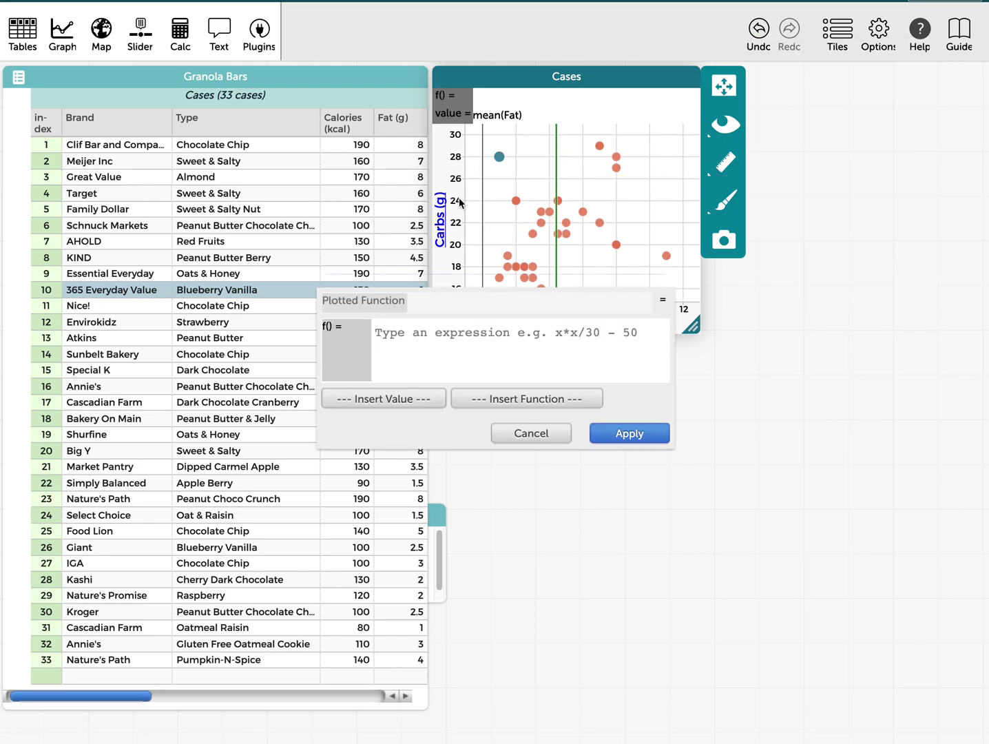
{"action": "type", "text": "mean(C"}
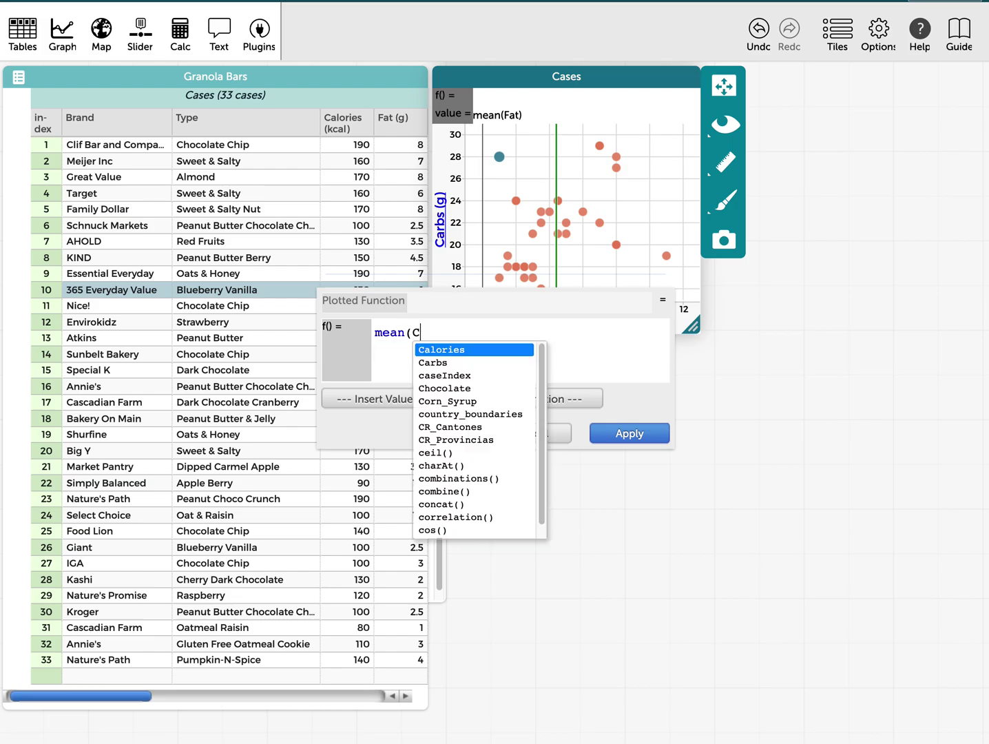
{"action": "left_click", "coordinate": [433, 363]}
{"action": "type", "text": ")"}
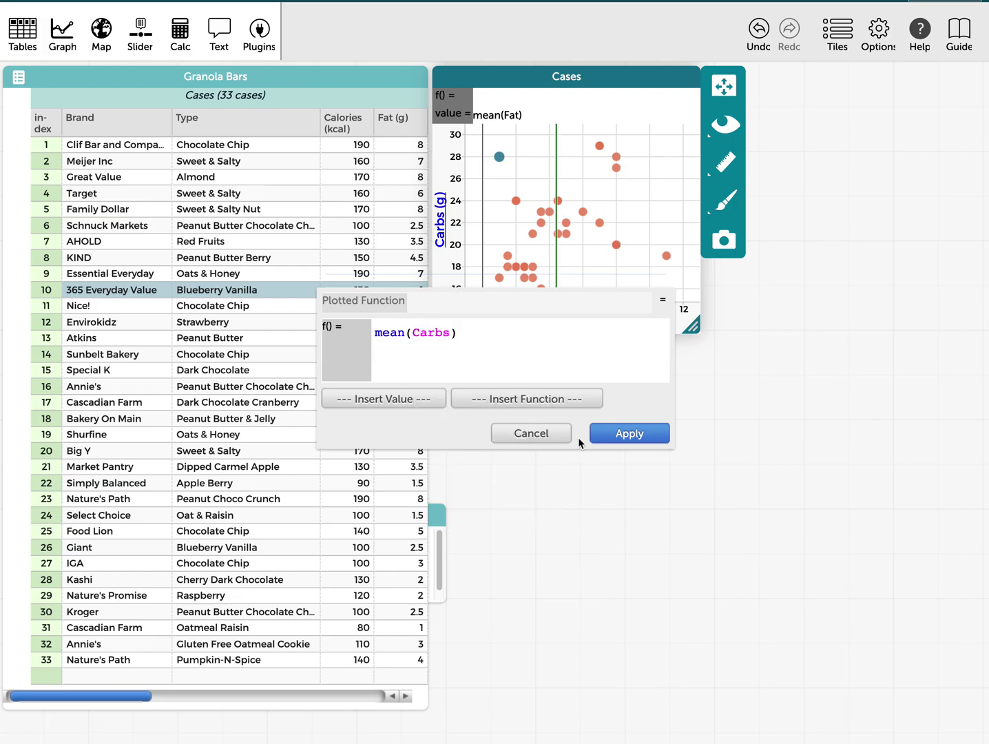
{"action": "left_click", "coordinate": [635, 434]}
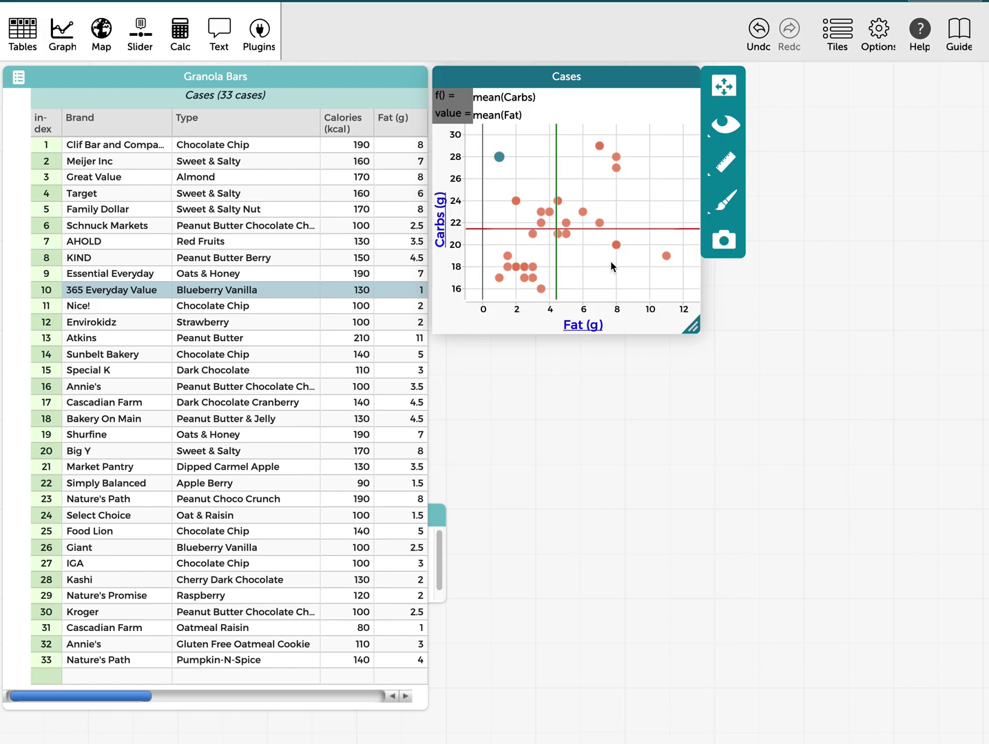
- Reduce the scatter plot's point size and enlarge the graph, leaving no data point selected
{"action": "left_click", "coordinate": [714, 216]}
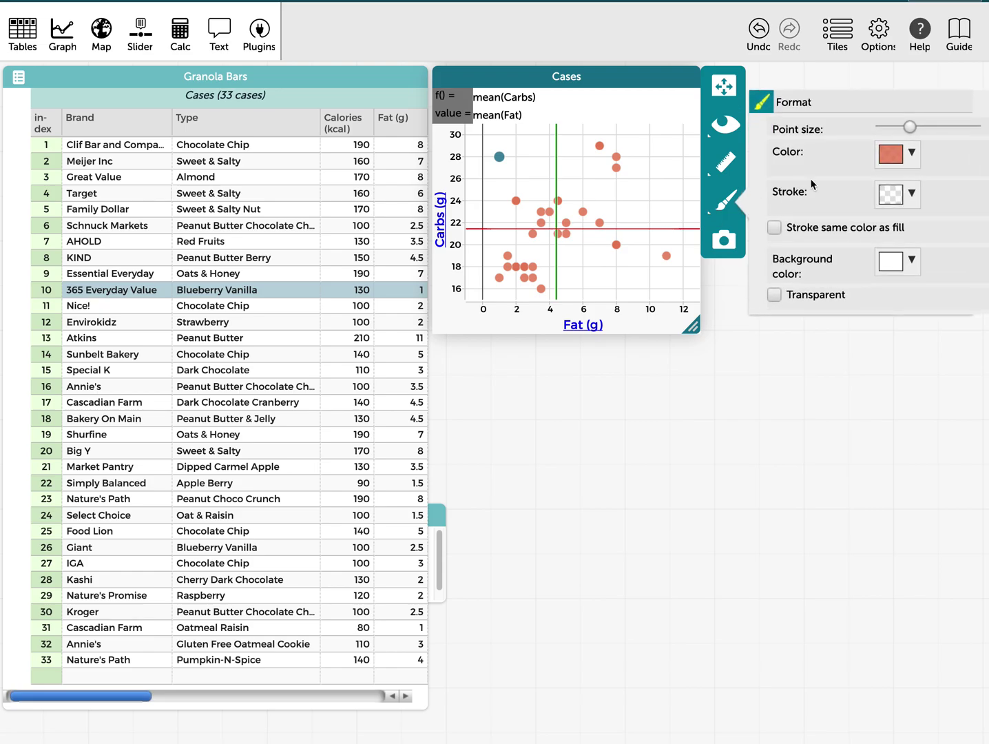
{"action": "mouse_move", "coordinate": [908, 127]}
{"action": "left_mouse_down"}
{"action": "mouse_move", "coordinate": [946, 131]}
{"action": "mouse_move", "coordinate": [891, 125]}
{"action": "left_mouse_up"}
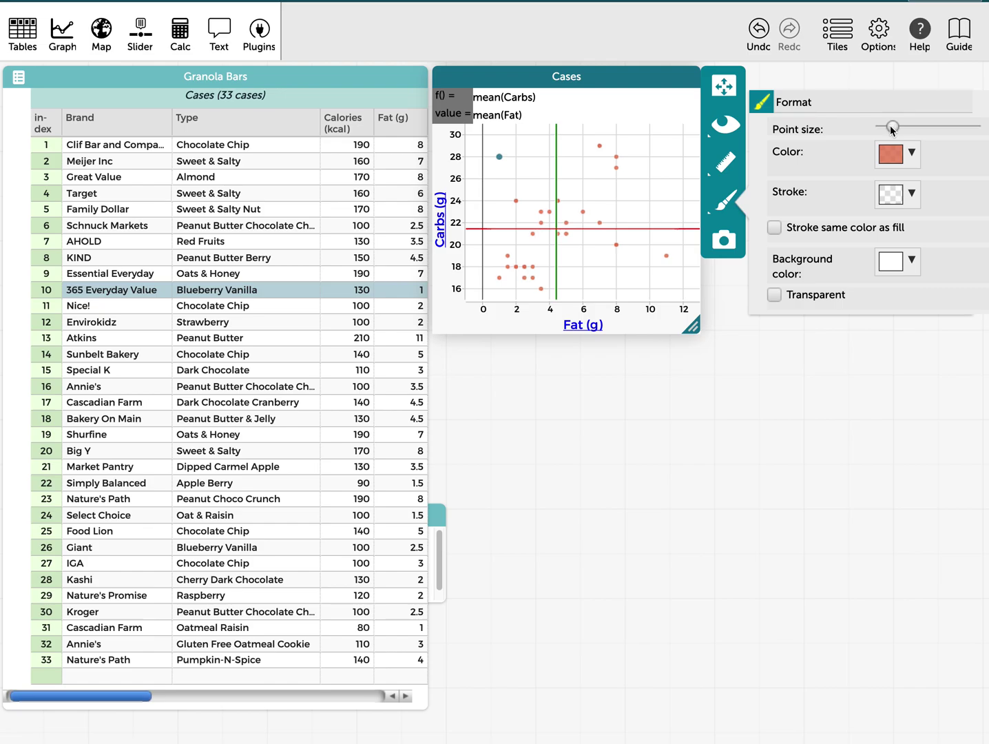
{"action": "left_click", "coordinate": [694, 328]}
{"action": "left_click_drag", "start_coordinate": [695, 328], "coordinate": [791, 408]}
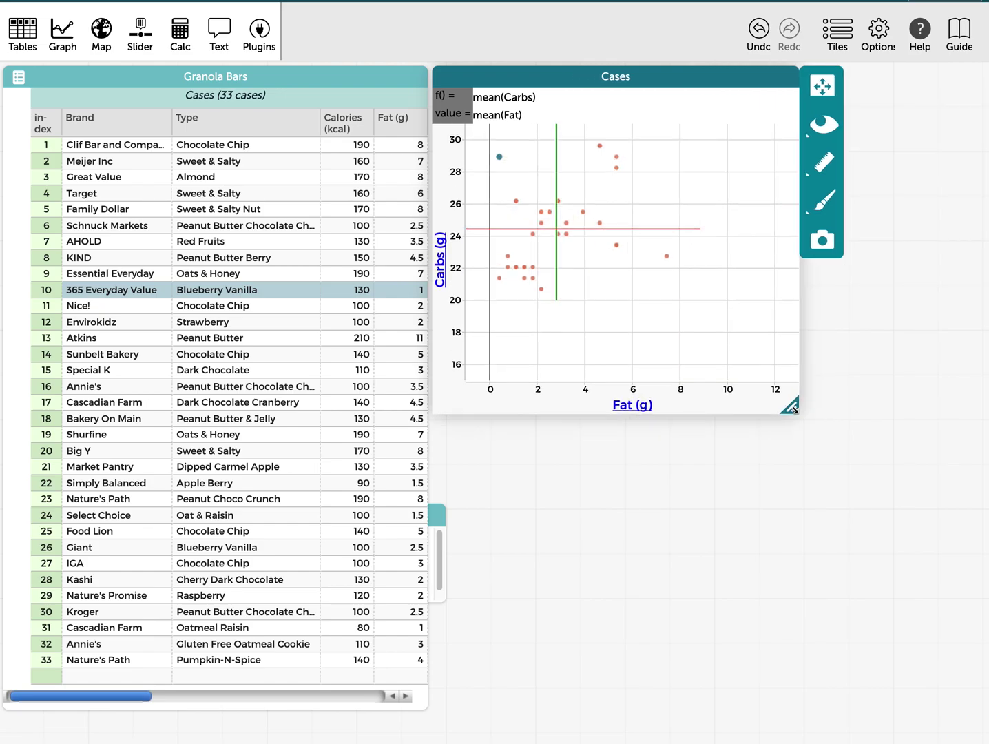
{"action": "mouse_move", "coordinate": [675, 300]}
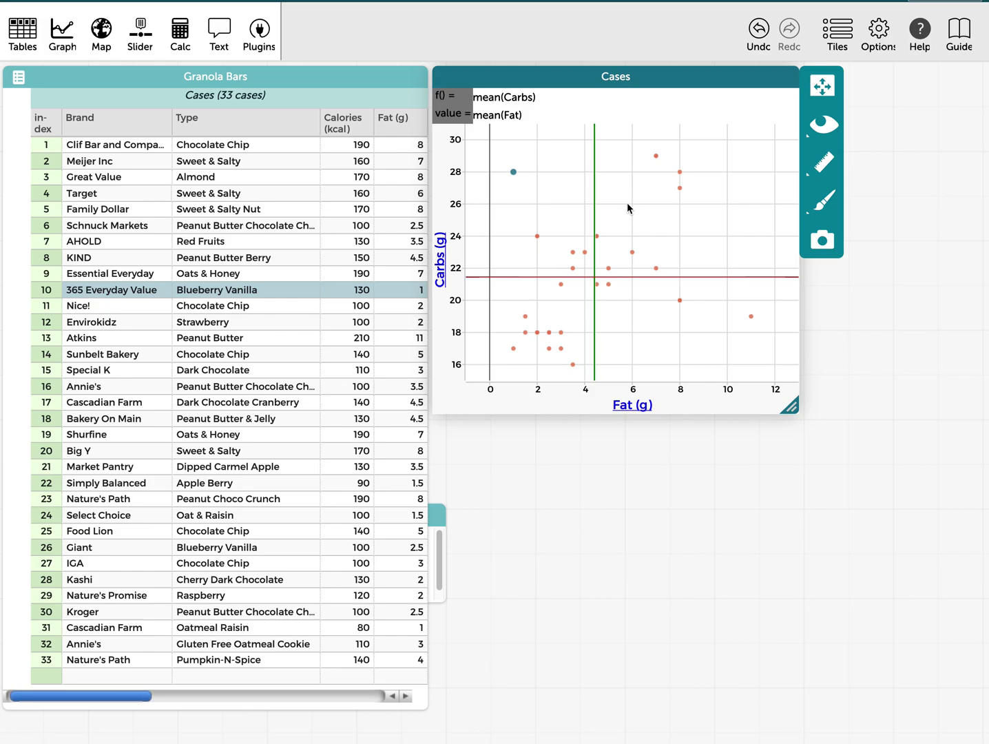
{"action": "left_click", "coordinate": [599, 227]}
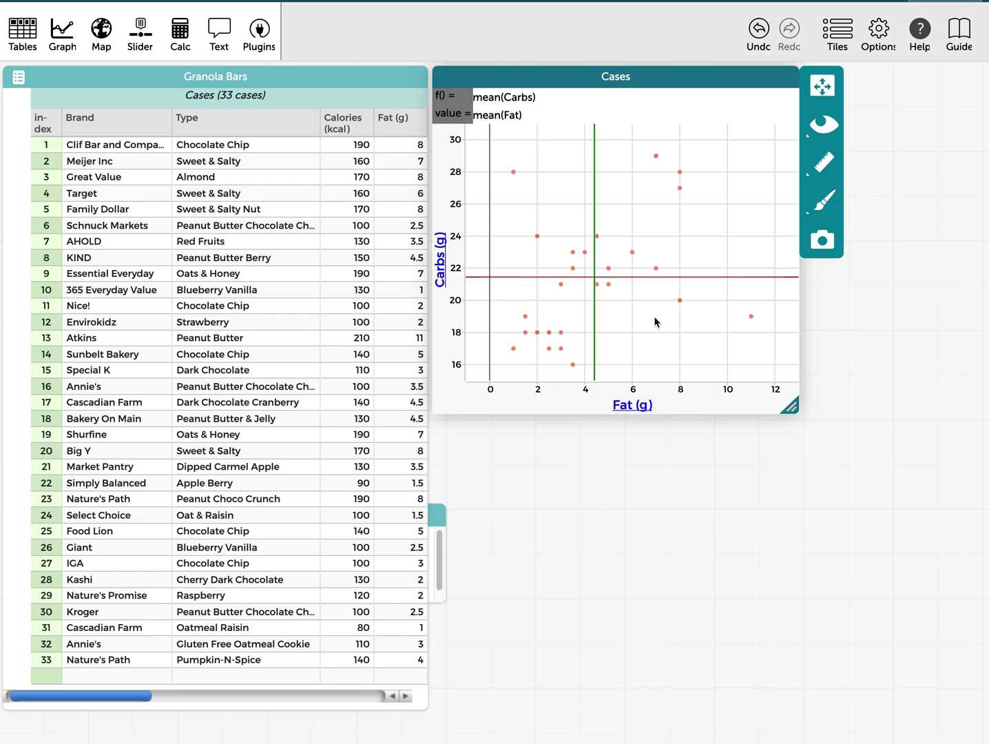
- Add a text box containing "QI and QIII", leaving room after QI for a count
{"action": "left_click", "coordinate": [218, 36]}
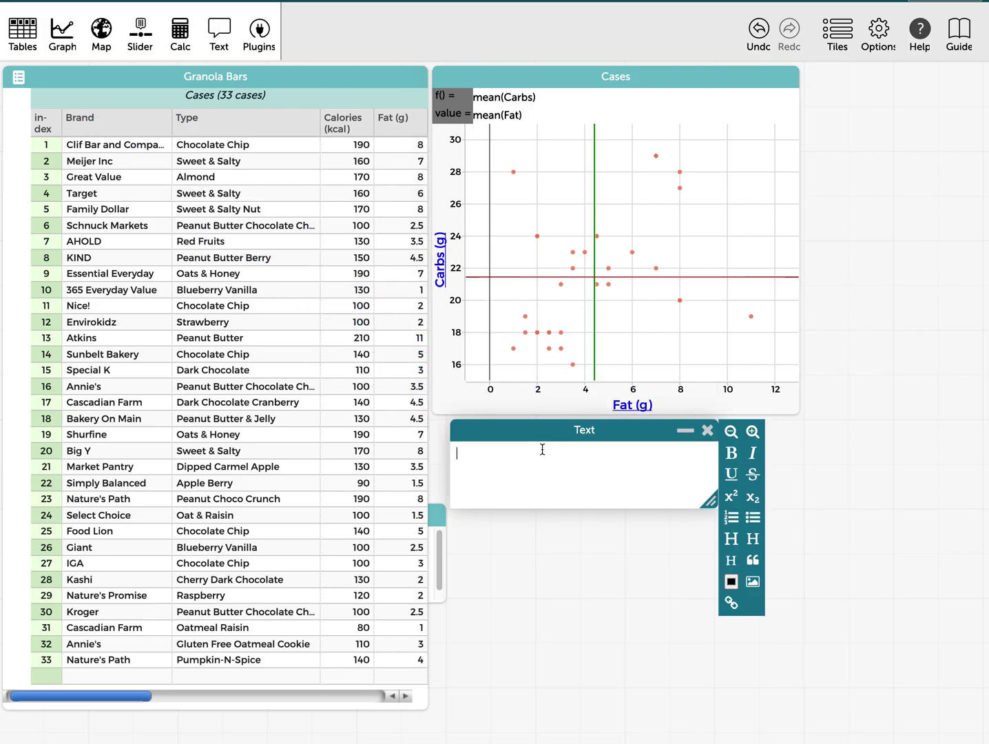
{"action": "type", "text": "QII and QIII"}
{"action": "left_click", "coordinate": [711, 225]}
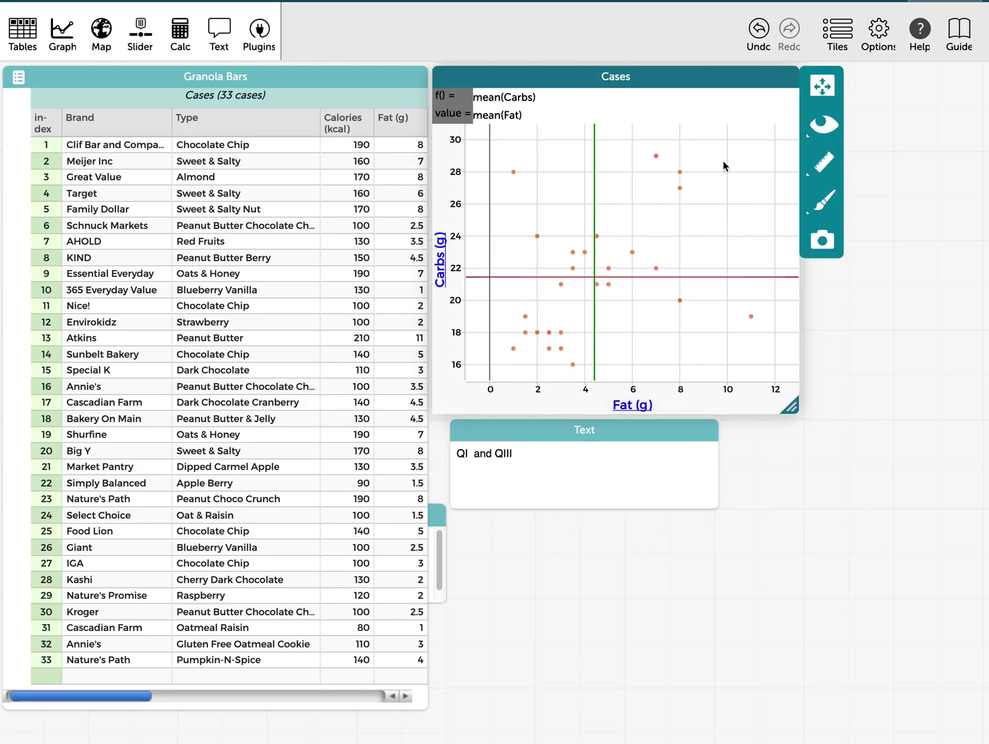
- Select the points above both mean lines and check individual points against the table for overlapping cases to count those in quadrant I
{"action": "left_click_drag", "start_coordinate": [701, 130], "coordinate": [596, 281]}
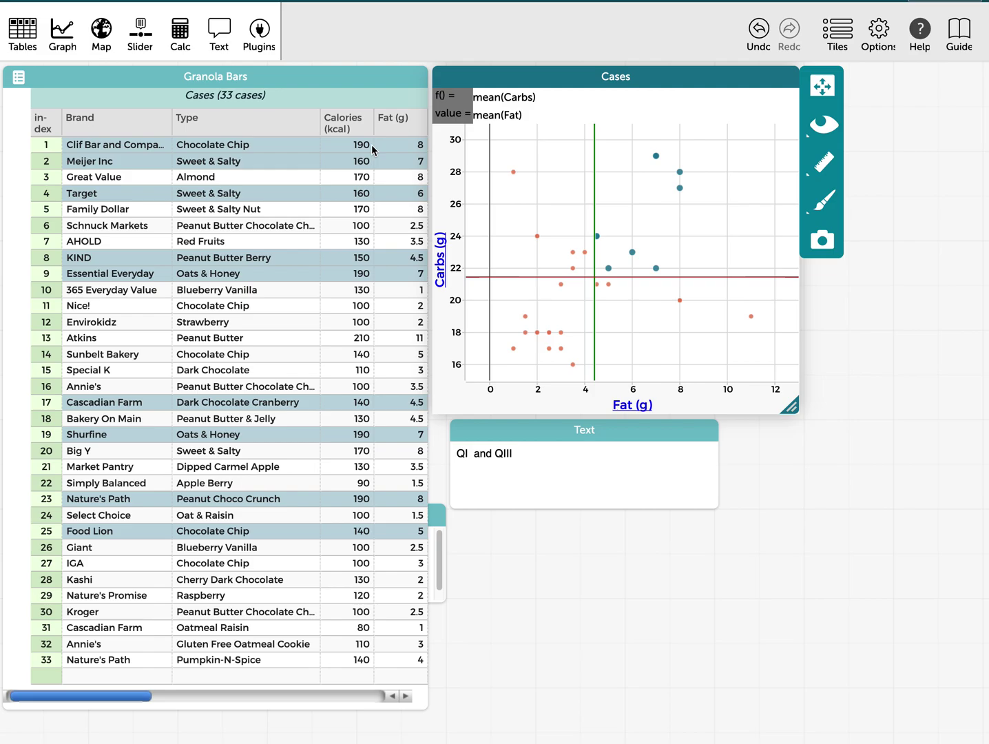
{"action": "left_click", "coordinate": [674, 229]}
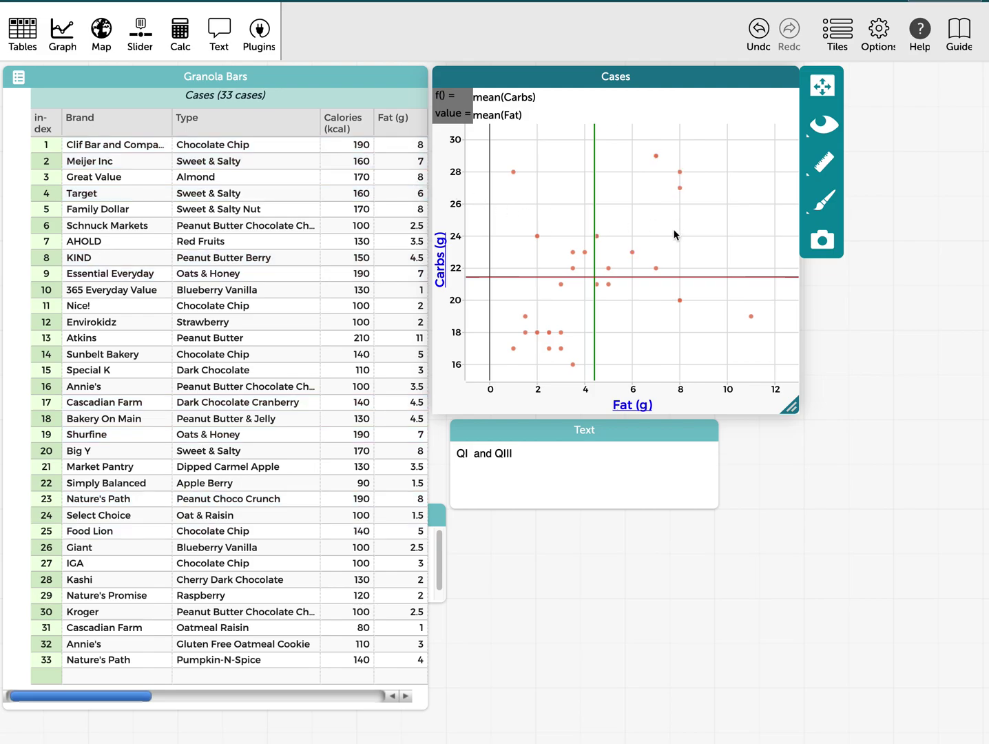
{"action": "left_click", "coordinate": [656, 268]}
{"action": "left_click", "coordinate": [656, 156]}
{"action": "mouse_move", "coordinate": [658, 162]}
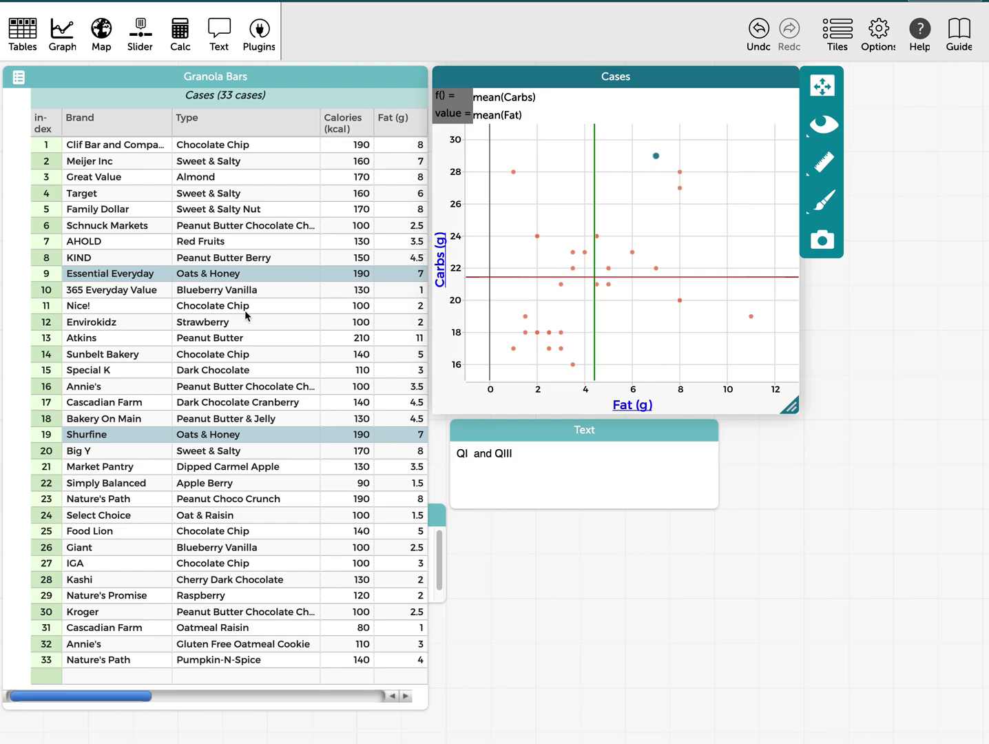
{"action": "left_click_drag", "start_coordinate": [134, 699], "coordinate": [228, 699]}
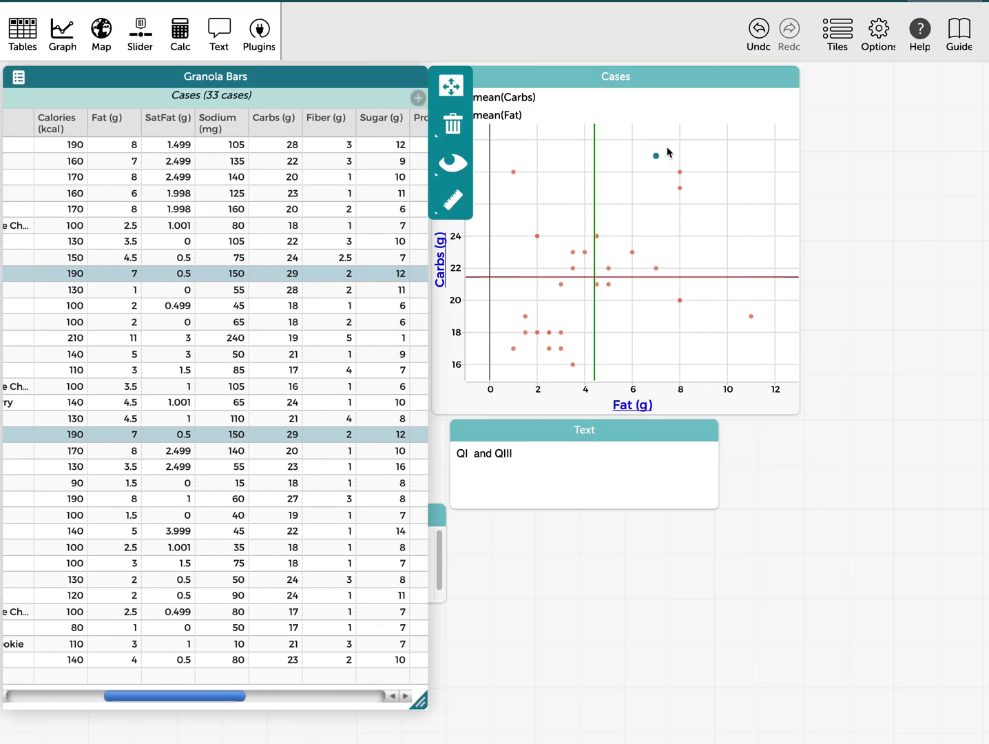
{"action": "left_click", "coordinate": [632, 252]}
{"action": "left_click", "coordinate": [606, 270]}
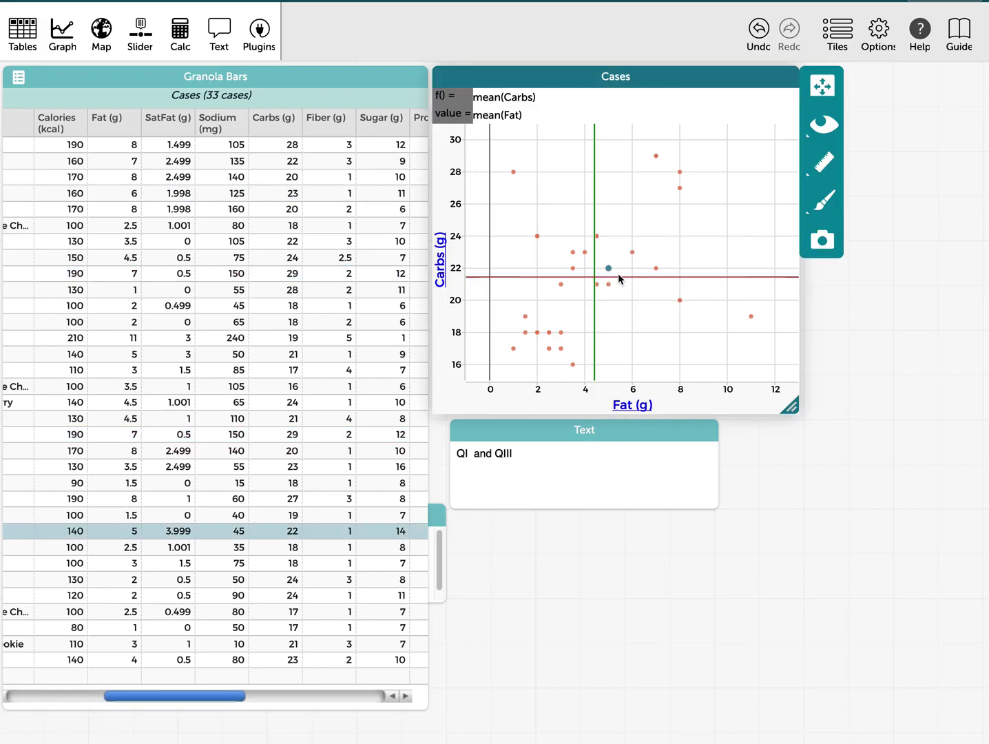
{"action": "left_click", "coordinate": [594, 234]}
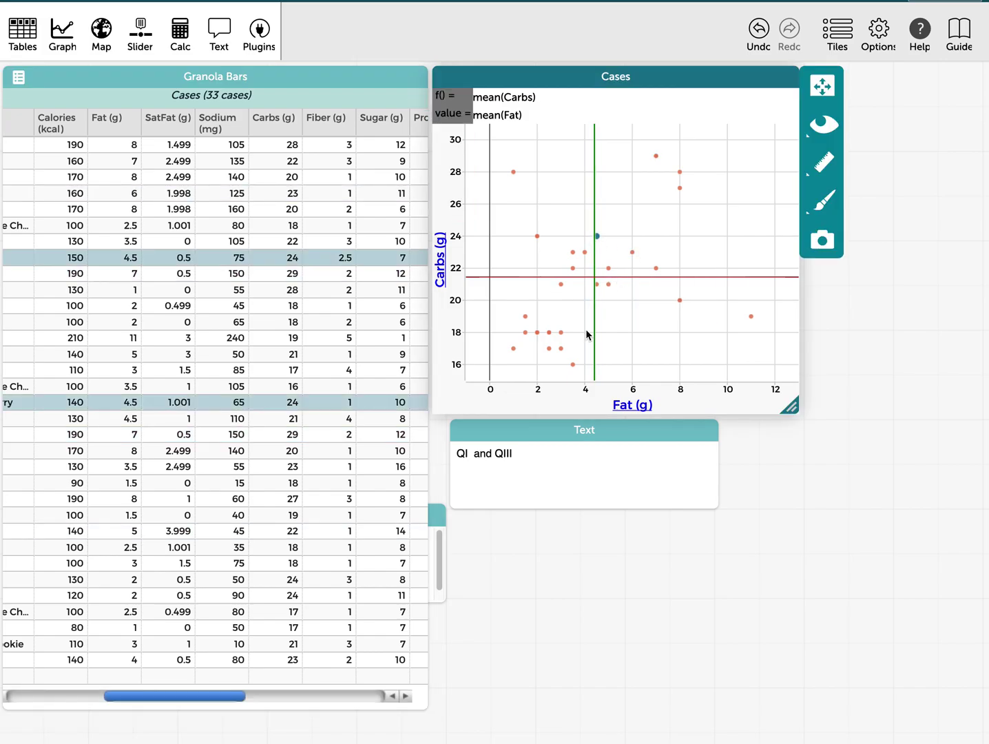
{"action": "mouse_move", "coordinate": [597, 240]}
- Record the quadrant I count in the text box so it reads "QI = 9 and QIII"
{"action": "left_click", "coordinate": [470, 454]}
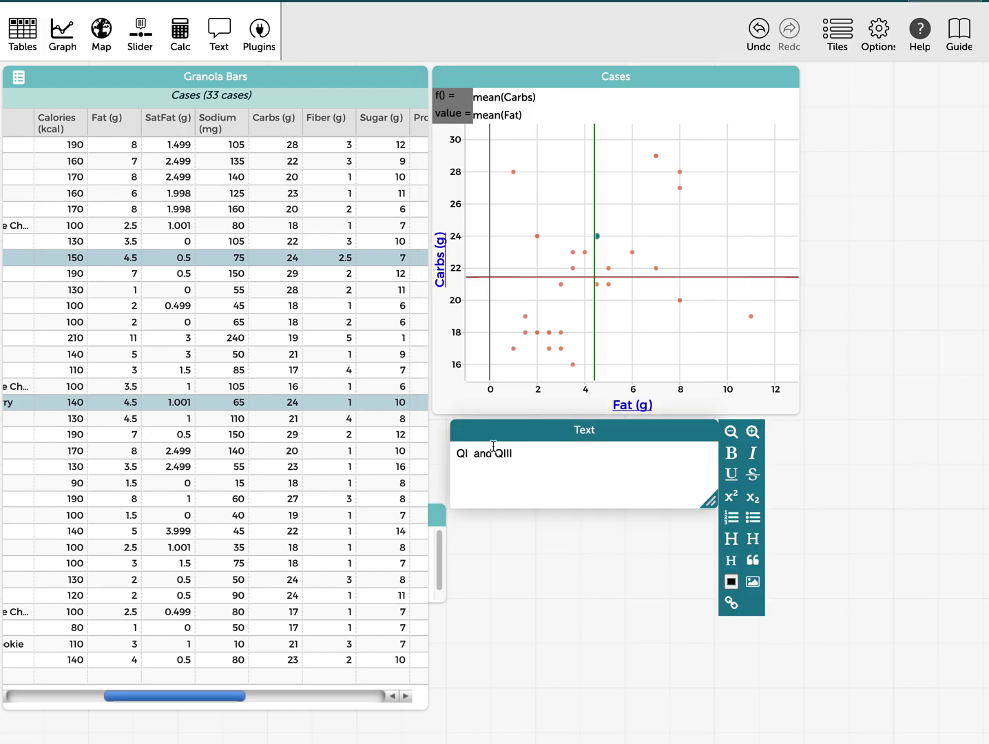
{"action": "type", "text": "= 9"}
{"action": "left_click", "coordinate": [548, 296]}
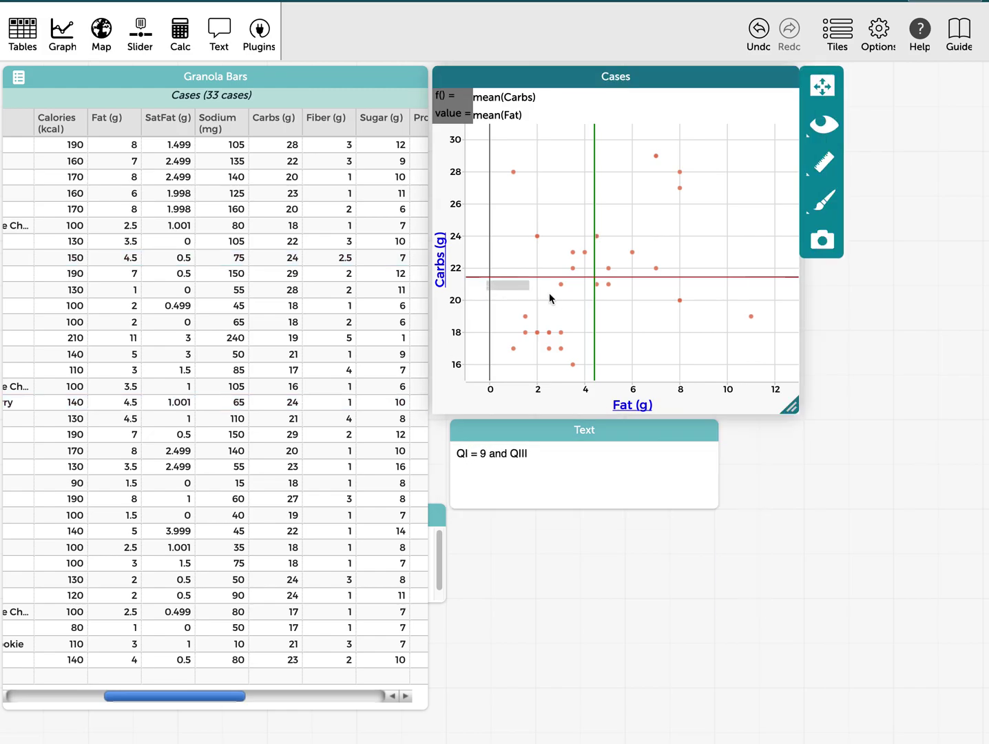
- Count the points below both mean lines, record "QIII = 12" in the text box, and check the overlapping point at fat 2, carbs 18
{"action": "left_click_drag", "start_coordinate": [548, 293], "coordinate": [575, 370]}
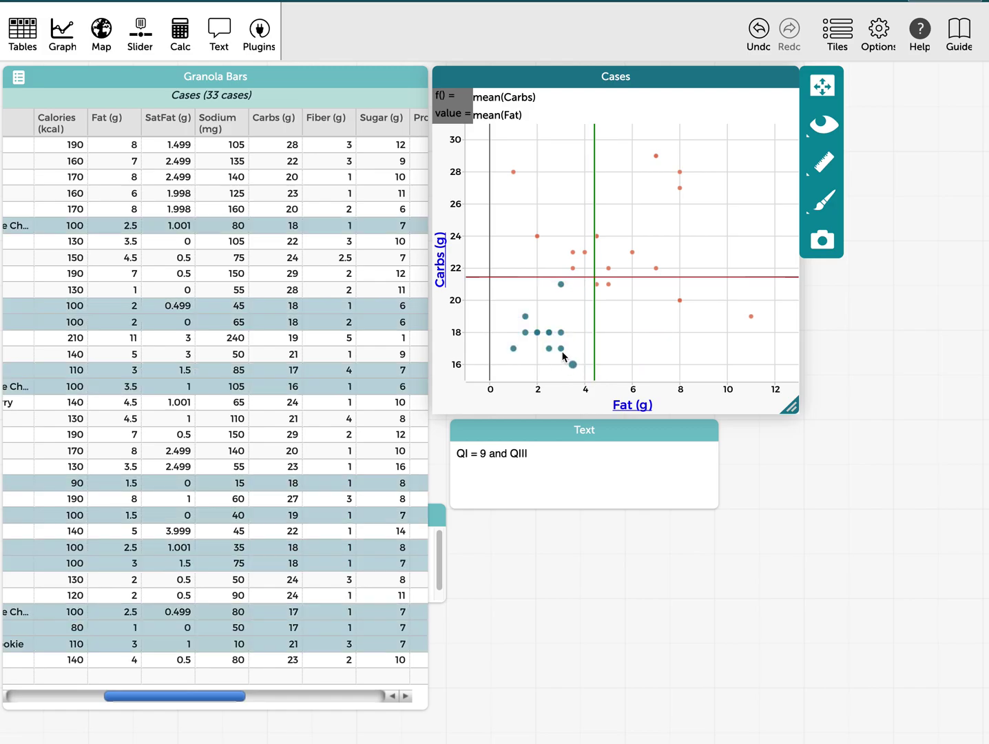
{"action": "mouse_move", "coordinate": [551, 338]}
{"action": "left_click", "coordinate": [527, 457]}
{"action": "type", "text": "="}
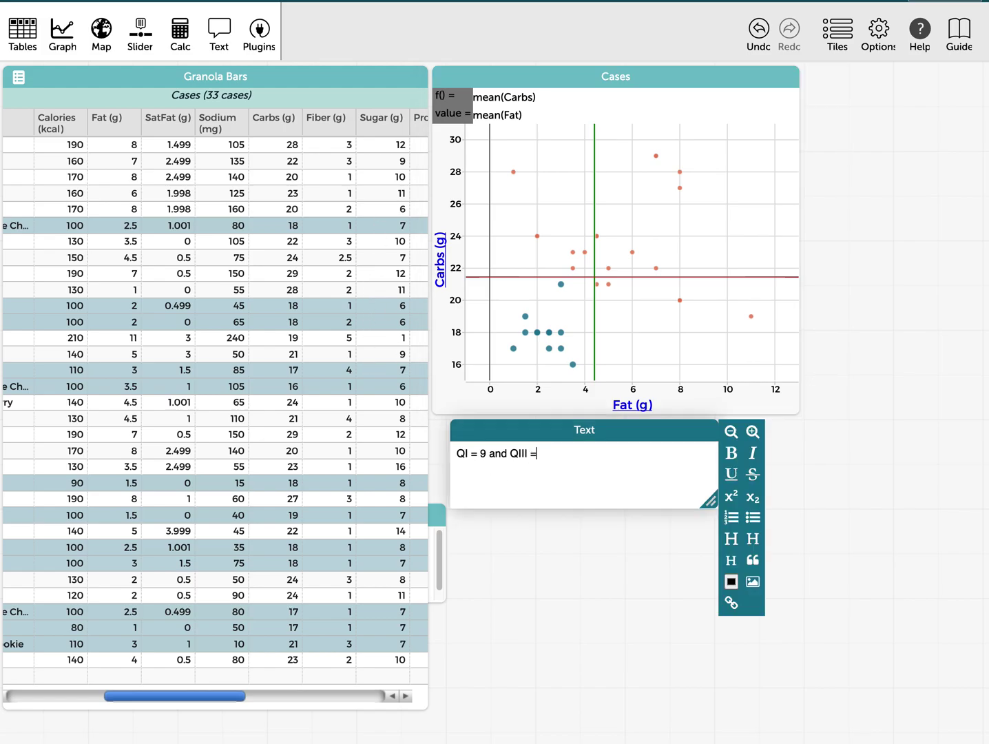
{"action": "type", "text": " 12"}
{"action": "left_click", "coordinate": [547, 324]}
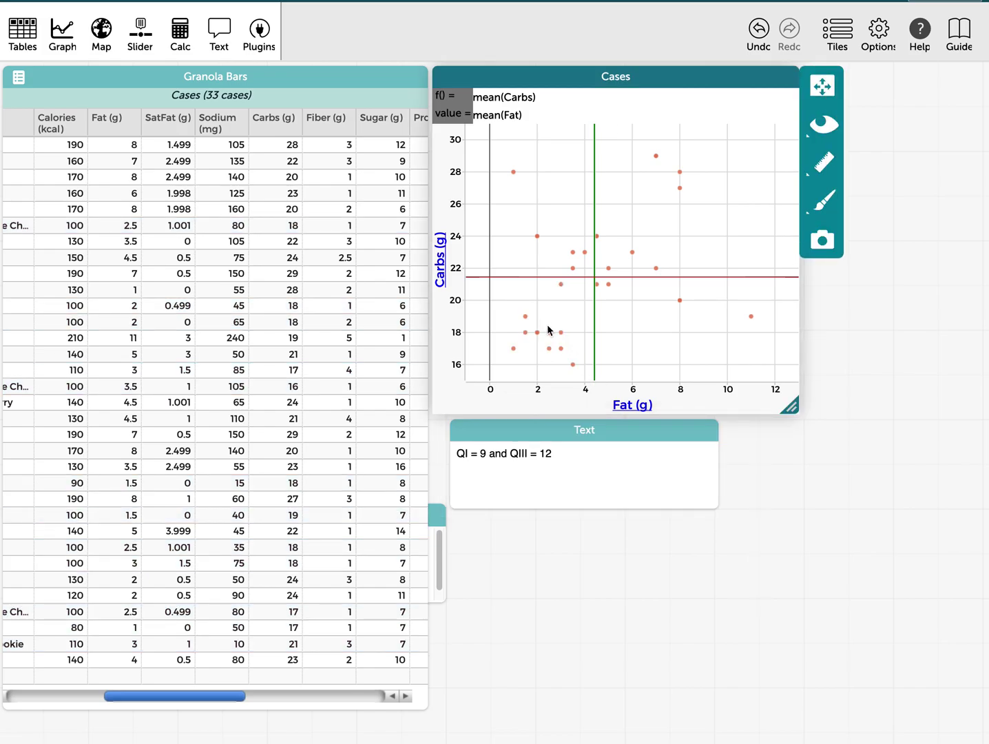
{"action": "left_click", "coordinate": [537, 332]}
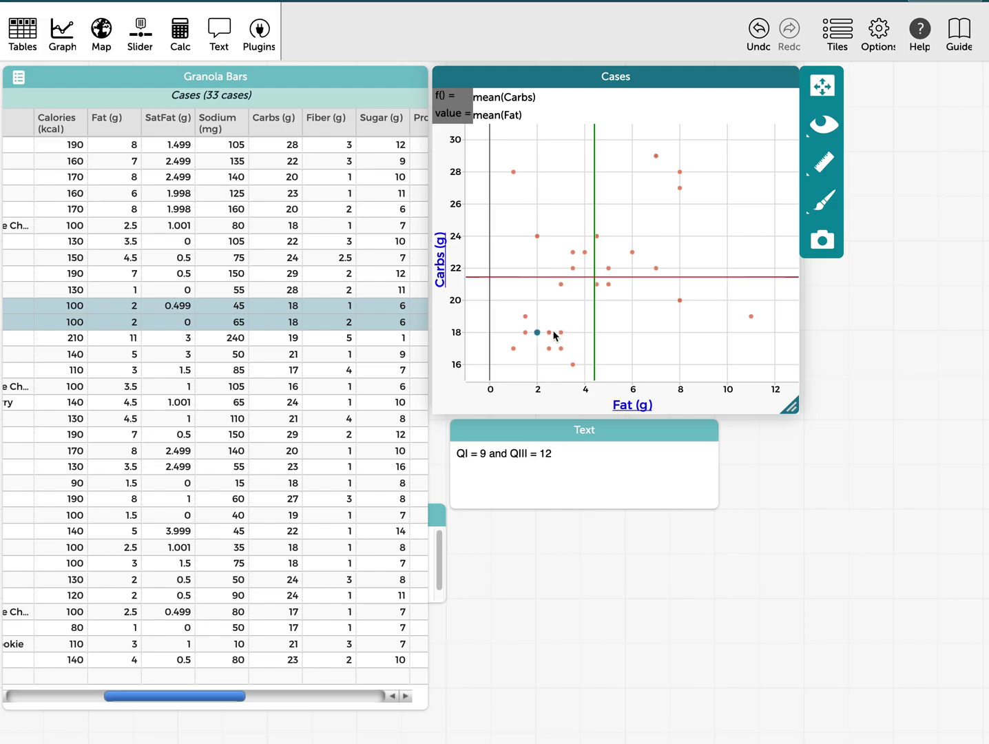
- Append the sum "9+12 = 21" to the first text line and start a second line reading "QII and QIV"
{"action": "left_click", "coordinate": [571, 454]}
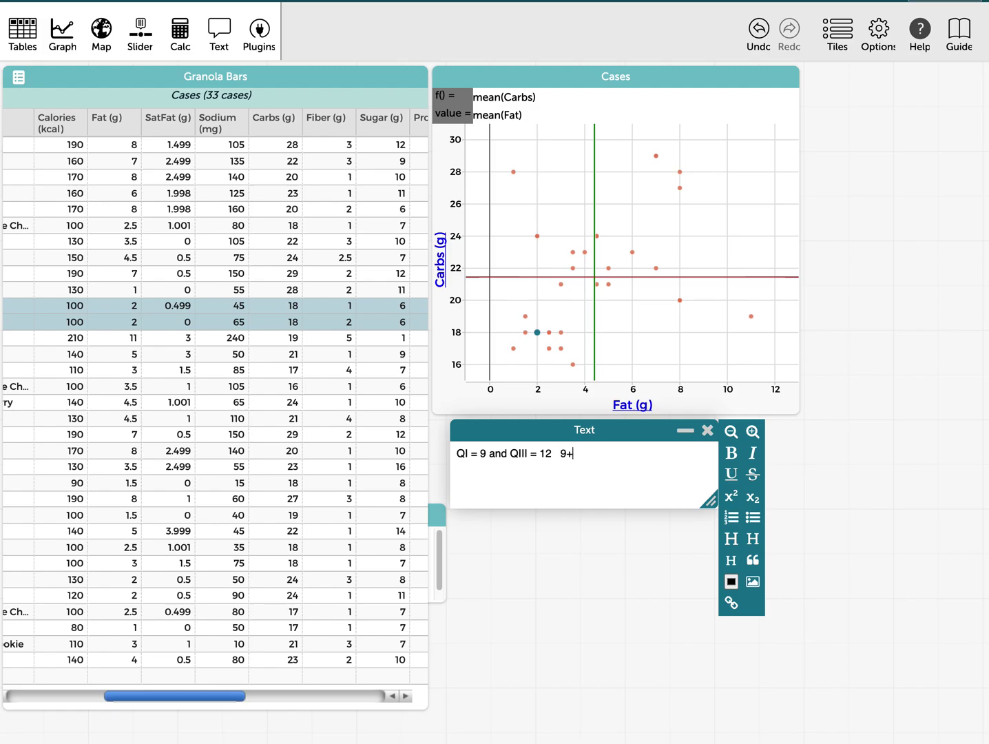
{"action": "type", "text": "9+12 = 21"}
{"action": "key", "text": "Return"}
{"action": "type", "text": "QII  and QIV"}
- Count the quadrant II points against the table, checking individual points for overlapping cases, and record "QII =6" in the text box
{"action": "left_click_drag", "start_coordinate": [498, 154], "coordinate": [590, 270]}
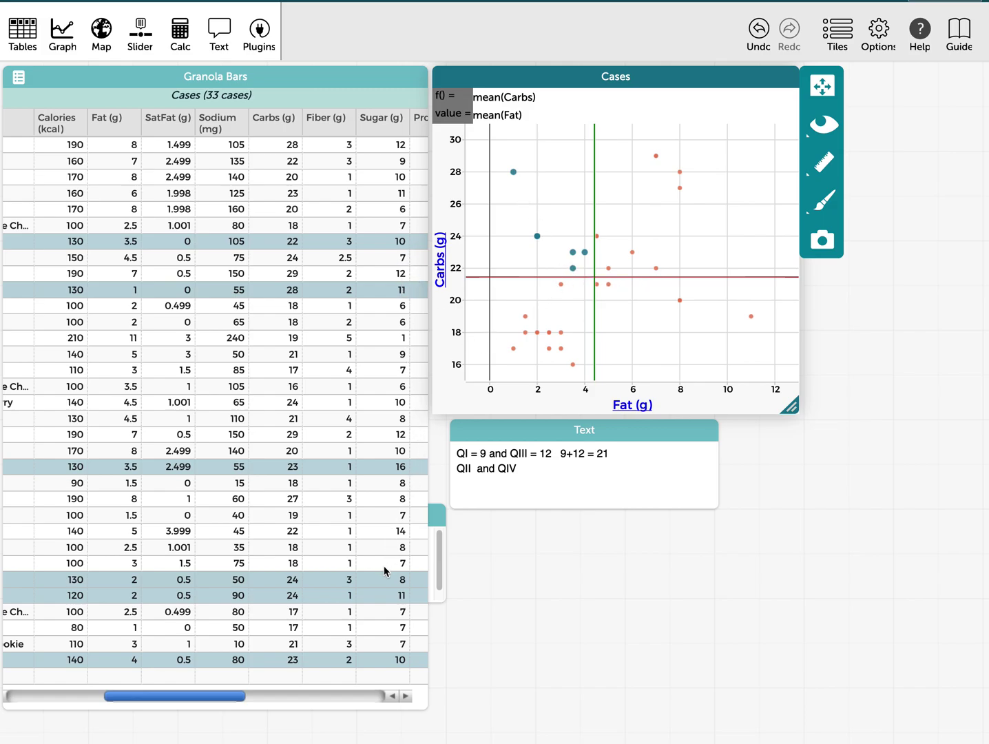
{"action": "left_click", "coordinate": [544, 263]}
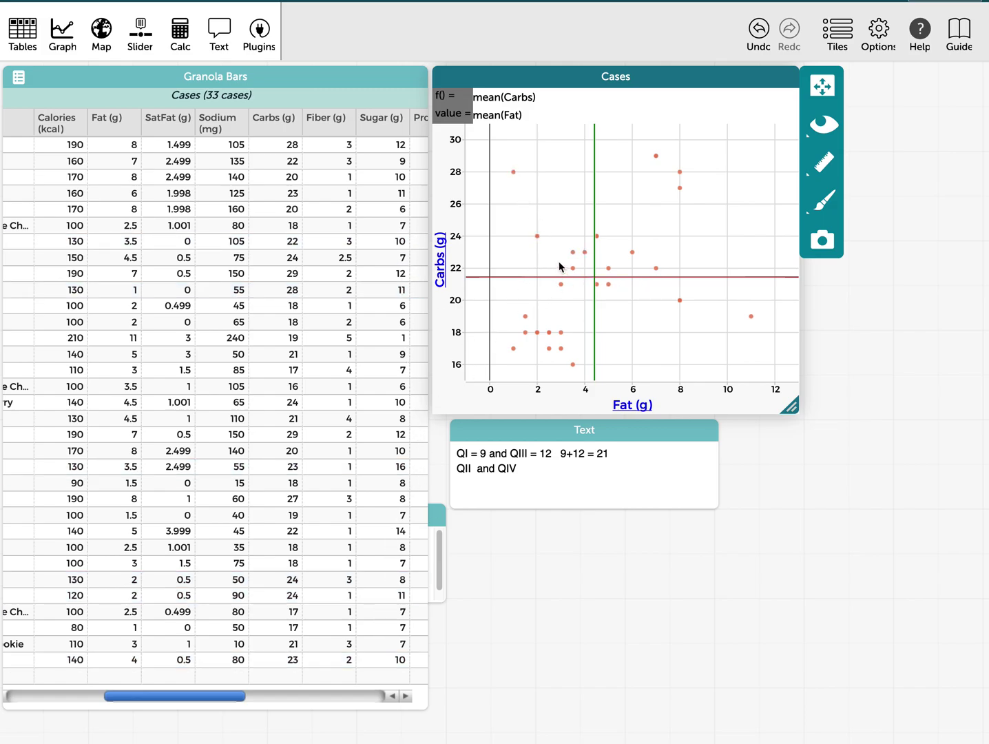
{"action": "left_click", "coordinate": [573, 268]}
{"action": "left_click", "coordinate": [571, 252]}
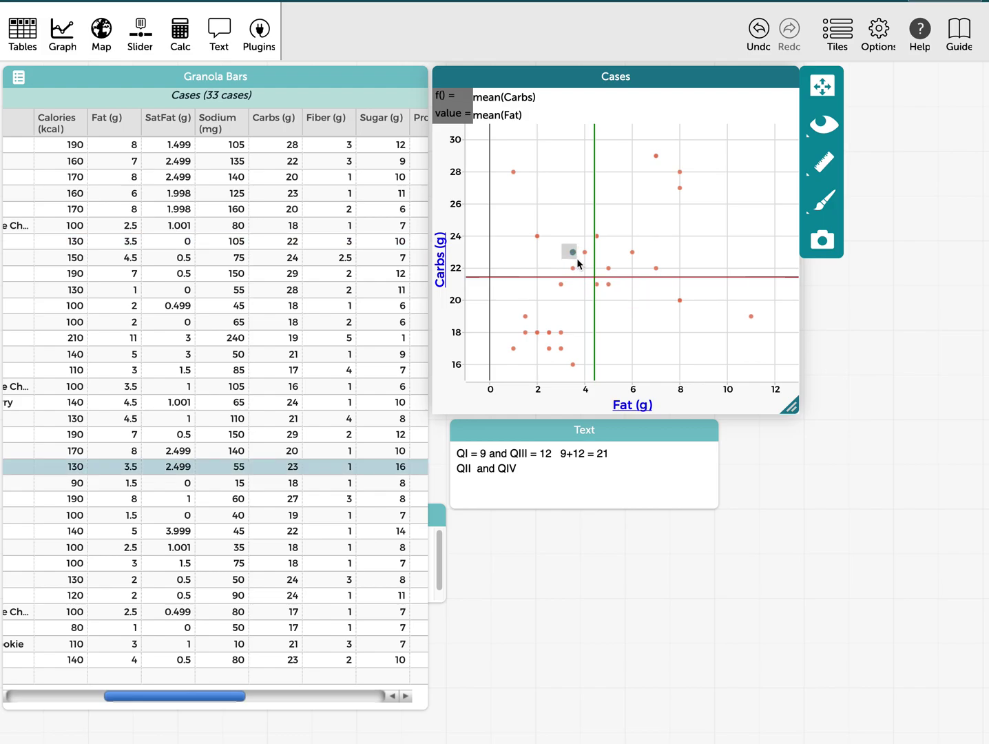
{"action": "left_click", "coordinate": [585, 252]}
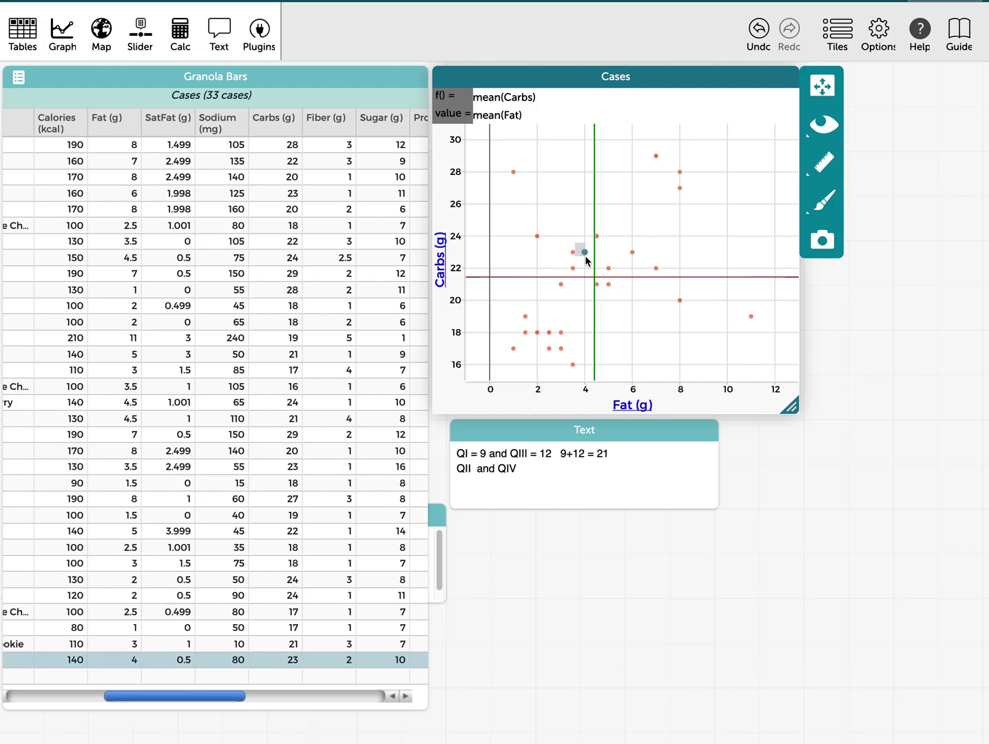
{"action": "left_click", "coordinate": [538, 236]}
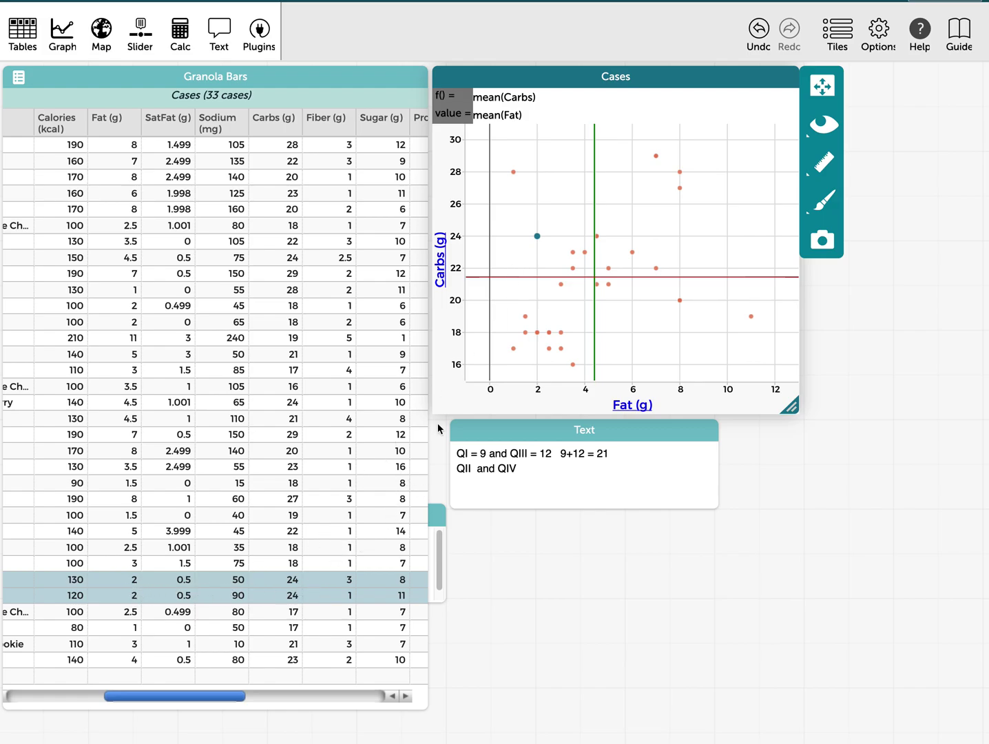
{"action": "left_click_drag", "start_coordinate": [503, 155], "coordinate": [594, 288]}
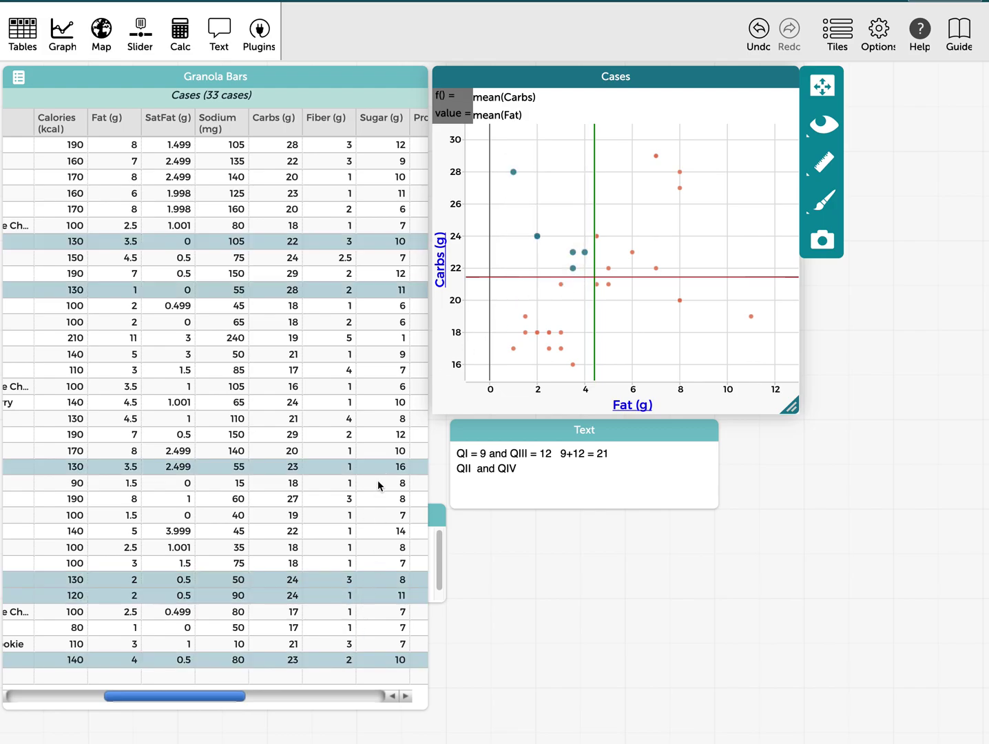
{"action": "left_click", "coordinate": [474, 467]}
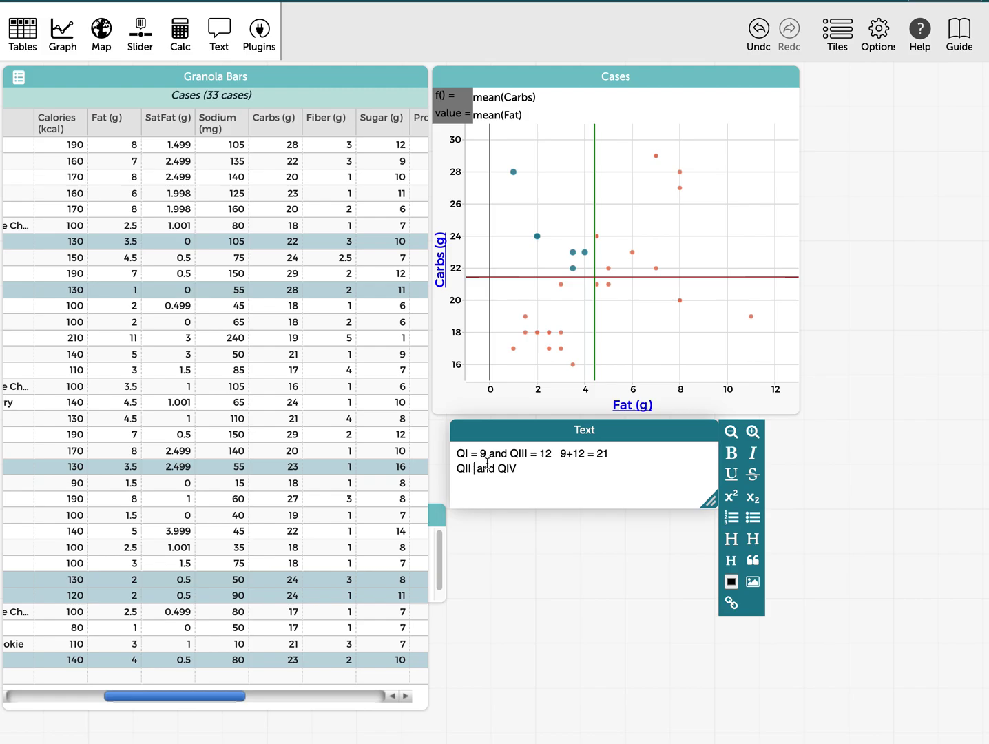
{"action": "type", "text": "=6"}
- Select the points in quadrant IV and complete the second text line with "QIV = 6" and the sum "6 + 6 = 12"
{"action": "left_click_drag", "start_coordinate": [777, 332], "coordinate": [591, 280]}
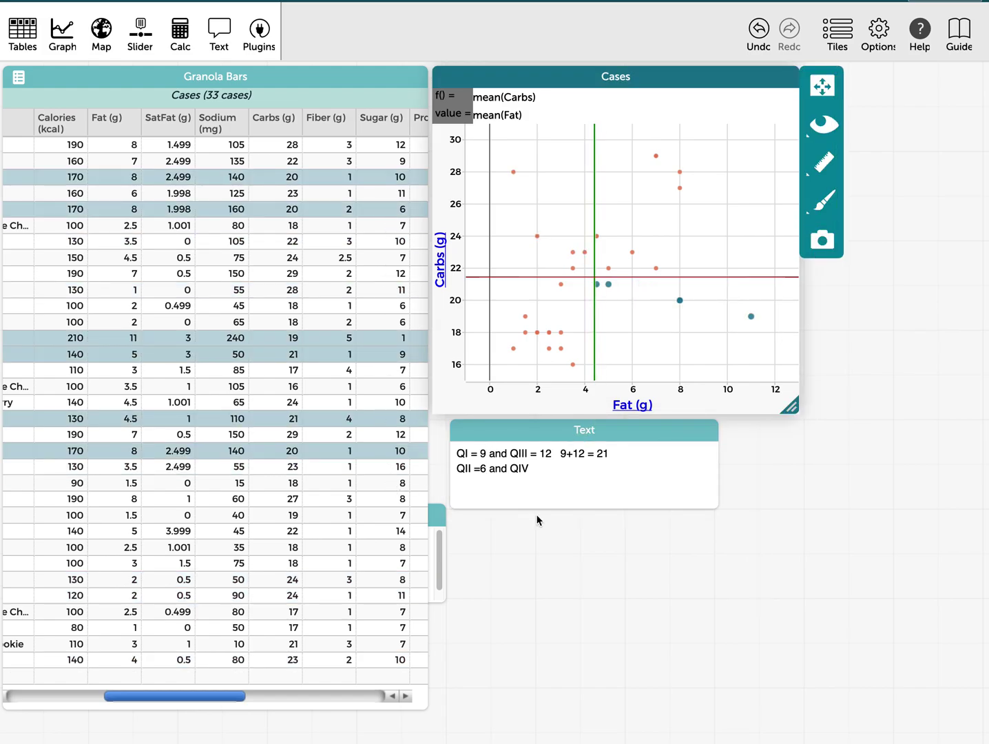
{"action": "left_click", "coordinate": [545, 466]}
{"action": "type", "text": "= "}
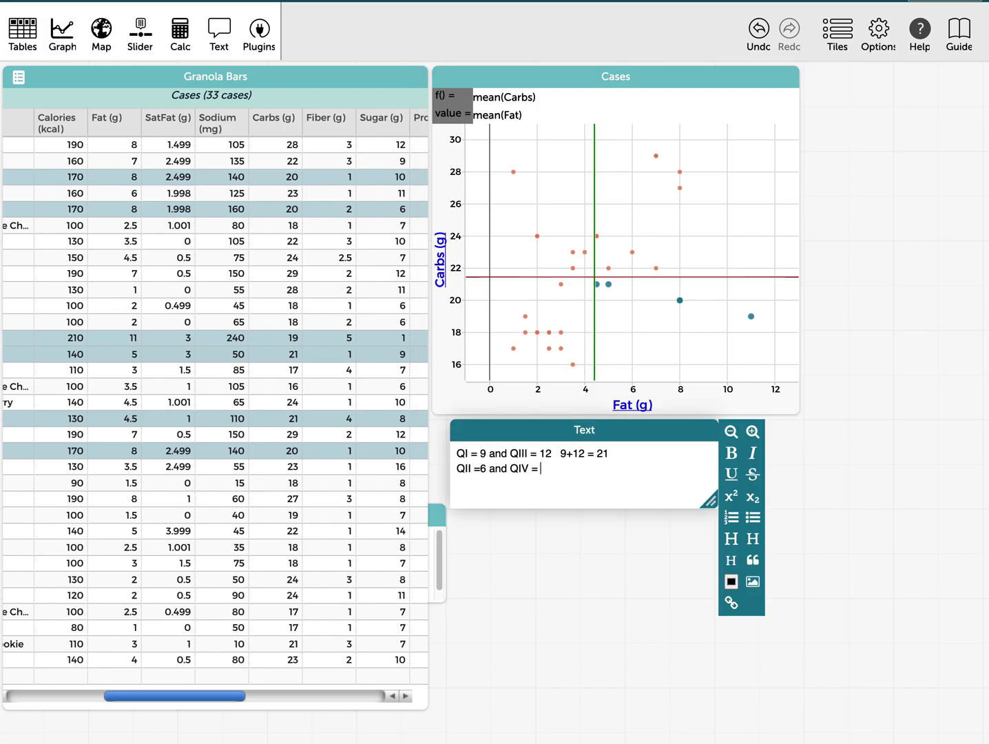
{"action": "type", "text": "6    6 +"}
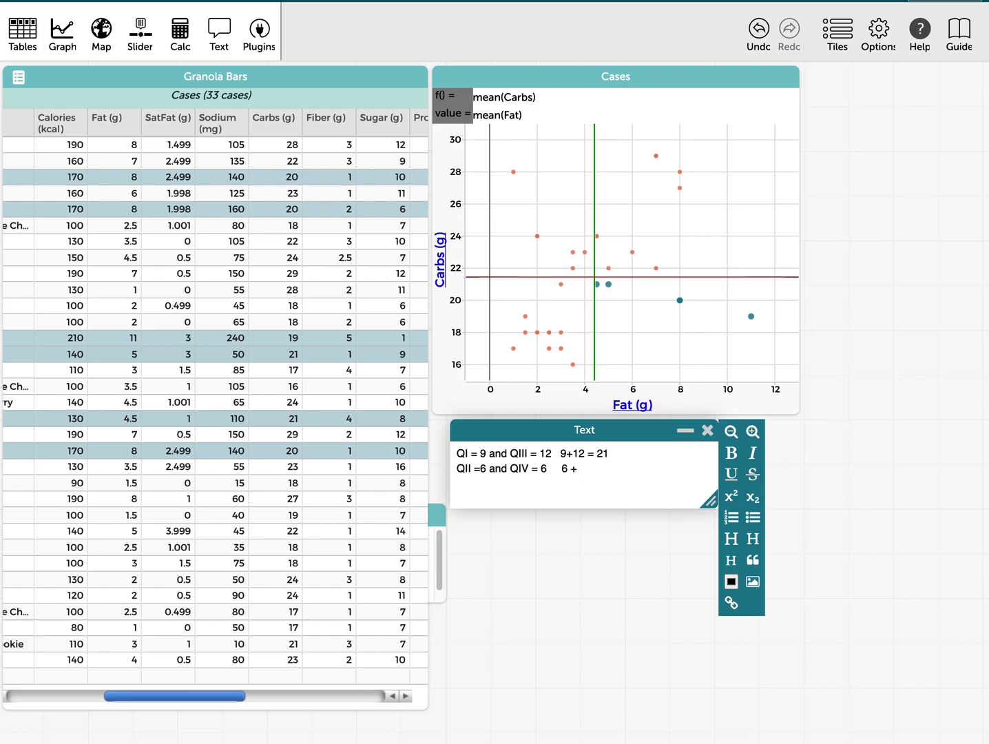
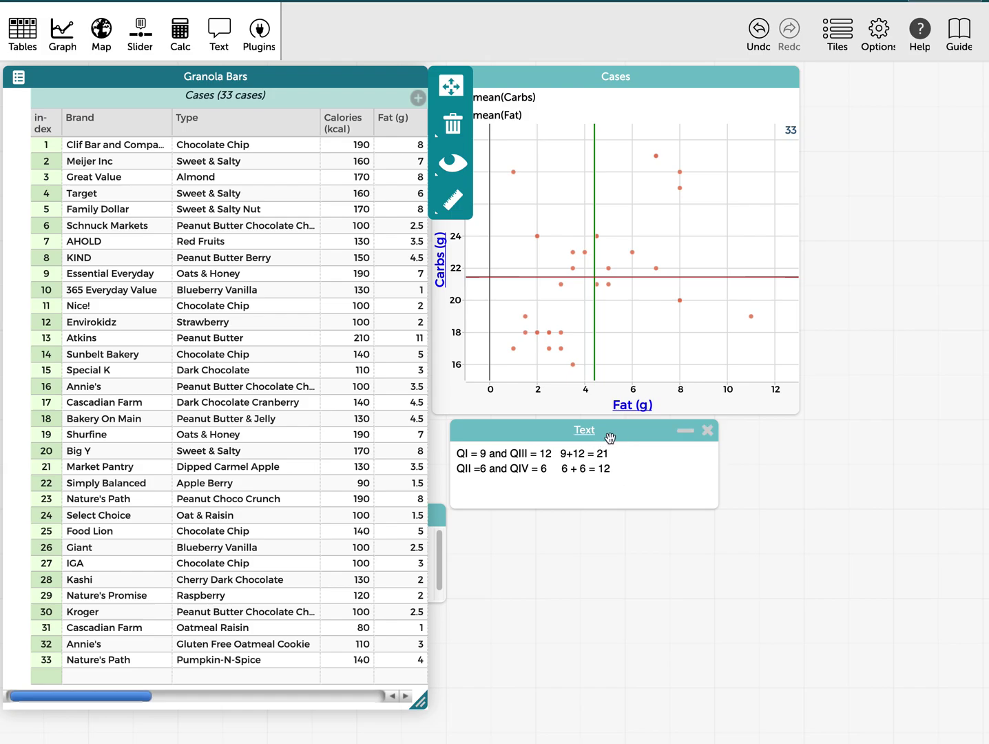
- Add a third text line calculating the quadrant count ratio: "QCR = (21 - 12) / 33 = 9/33 = .27"
{"action": "left_click", "coordinate": [615, 472]}
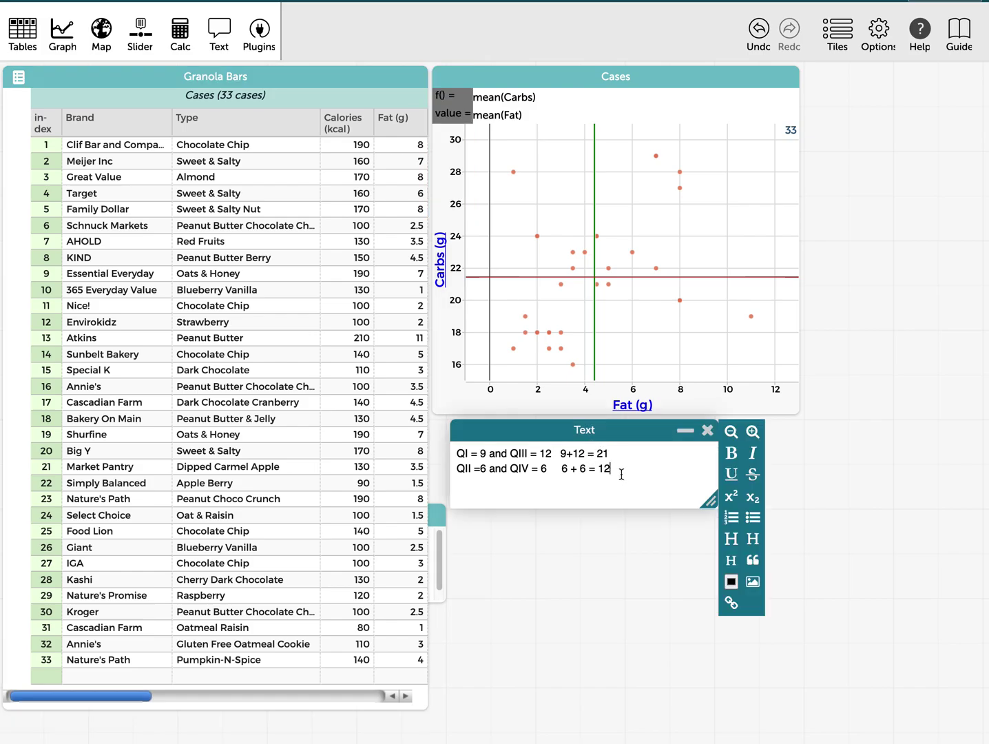
{"action": "key", "text": "Return"}
{"action": "type", "text": "QCR = (21 - 12"}
{"action": "type", "text": ") / 33 = 9"}
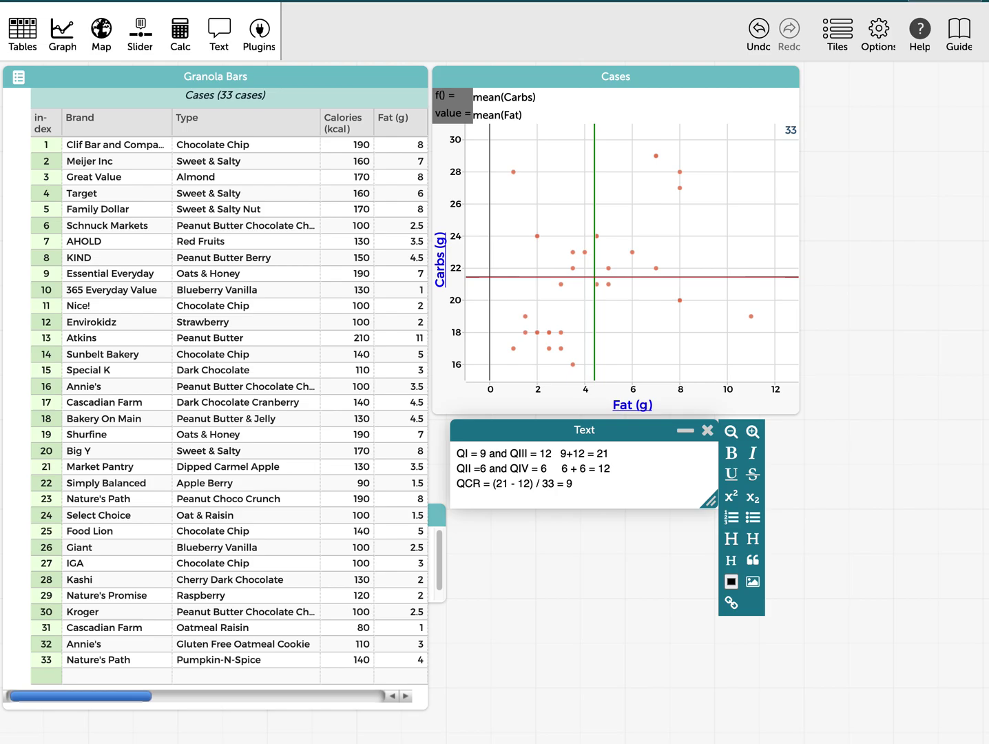
{"action": "type", "text": "/33"}
{"action": "type", "text": "= .27"}
- Show the least squares line on the scatter plot of carbs against fat
{"action": "left_click", "coordinate": [710, 326]}
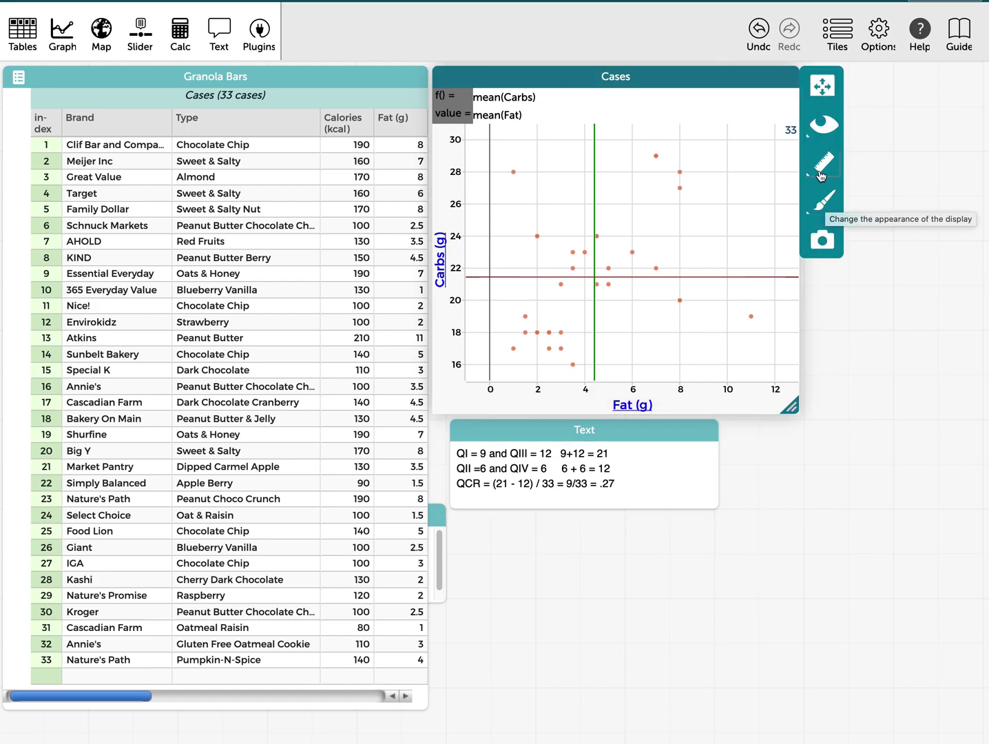
{"action": "left_click", "coordinate": [821, 165]}
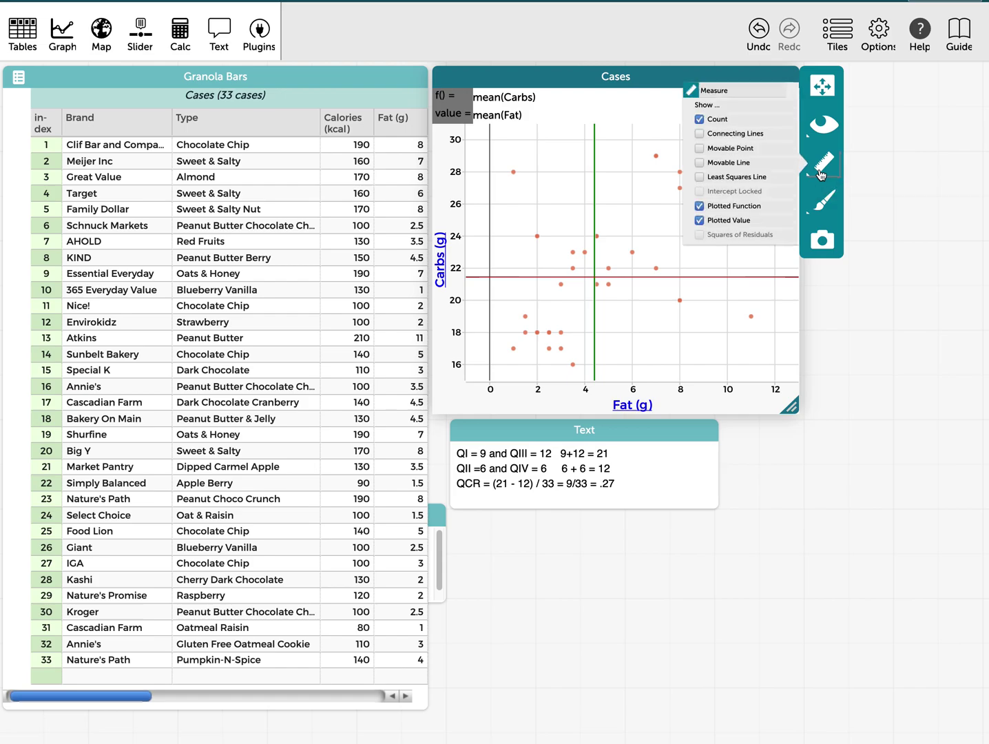
{"action": "left_click", "coordinate": [697, 186]}
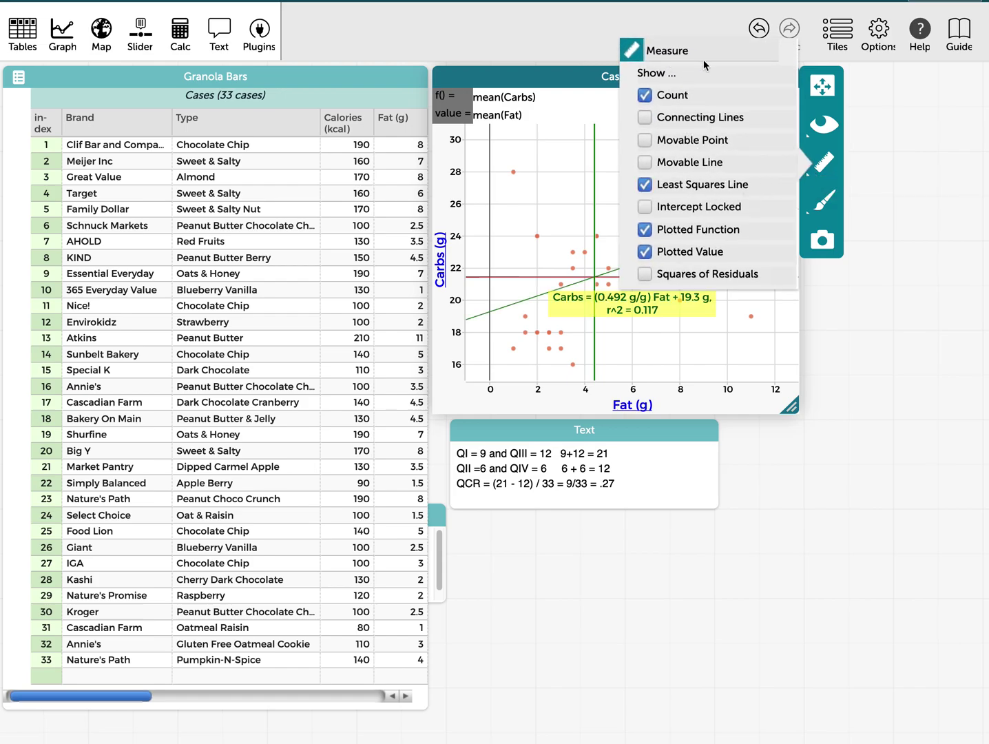
{"action": "left_click", "coordinate": [598, 134]}
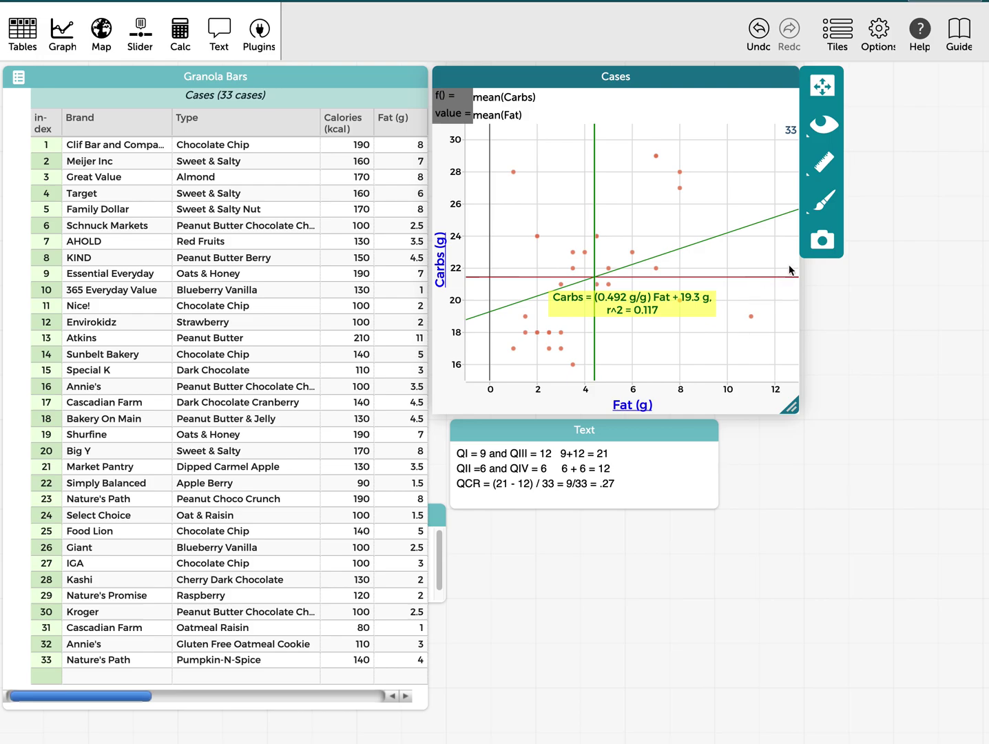
- Examine how the Atkins and 365 Everyday Value outliers influence the least squares line by temporarily moving each point closer to the line
{"action": "left_click", "coordinate": [751, 317]}
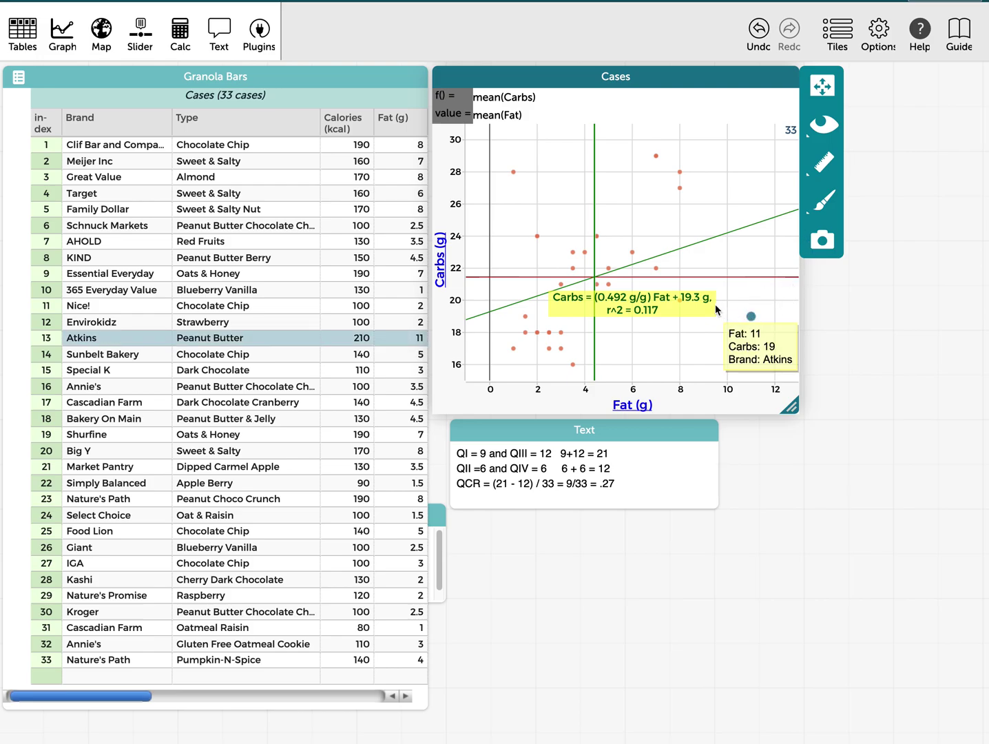
{"action": "left_click_drag", "start_coordinate": [751, 318], "coordinate": [616, 332]}
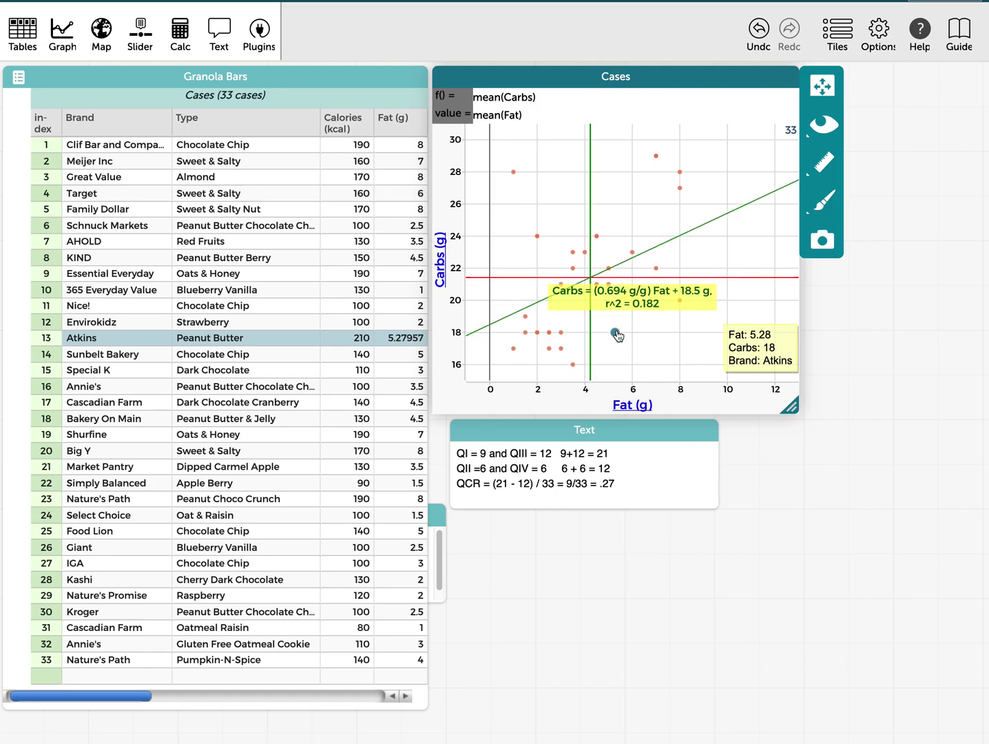
{"action": "mouse_move", "coordinate": [618, 335]}
{"action": "left_mouse_down"}
{"action": "mouse_move", "coordinate": [732, 337]}
{"action": "mouse_move", "coordinate": [756, 324]}
{"action": "mouse_move", "coordinate": [689, 332]}
{"action": "mouse_move", "coordinate": [627, 323]}
{"action": "left_mouse_up"}
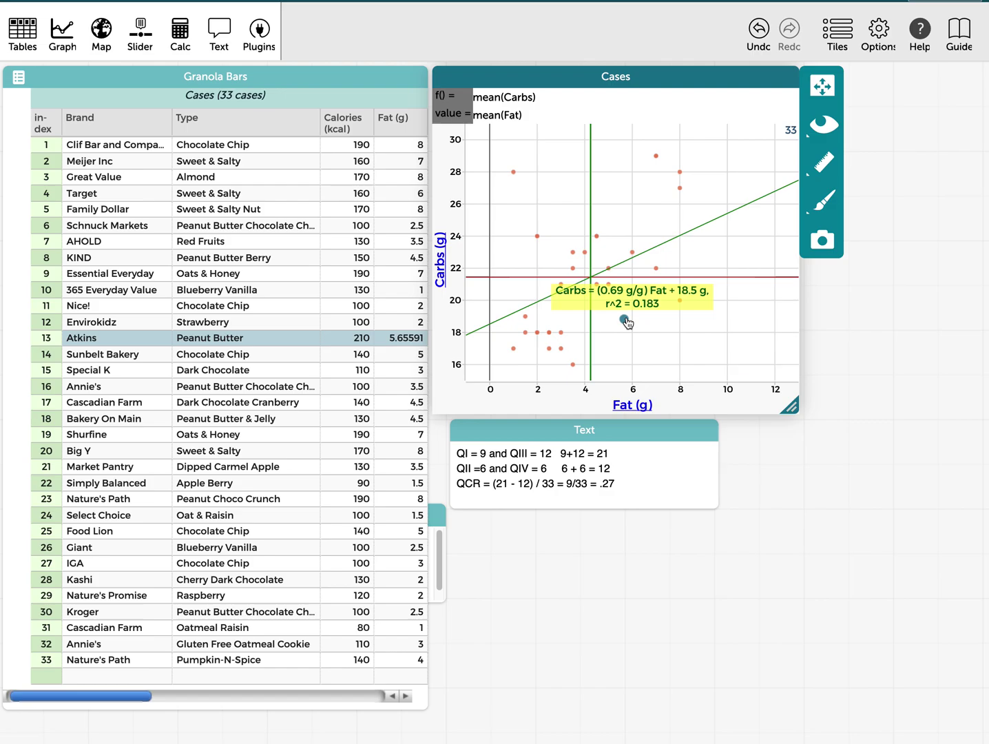
{"action": "left_click_drag", "start_coordinate": [624, 319], "coordinate": [750, 316]}
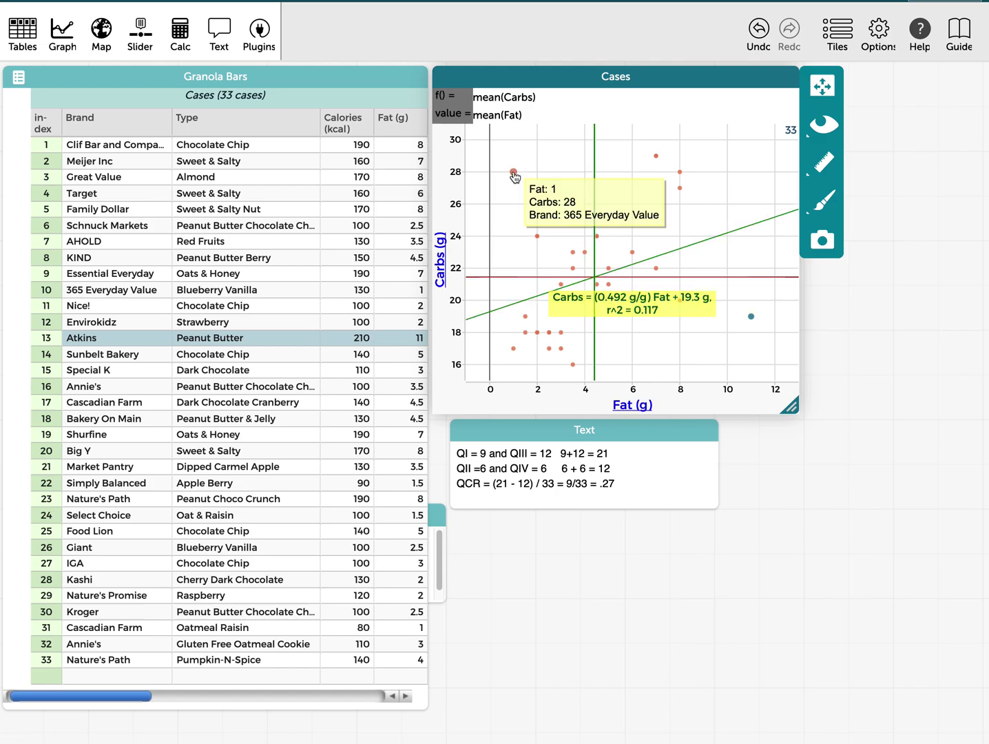
{"action": "left_click_drag", "start_coordinate": [514, 179], "coordinate": [625, 239]}
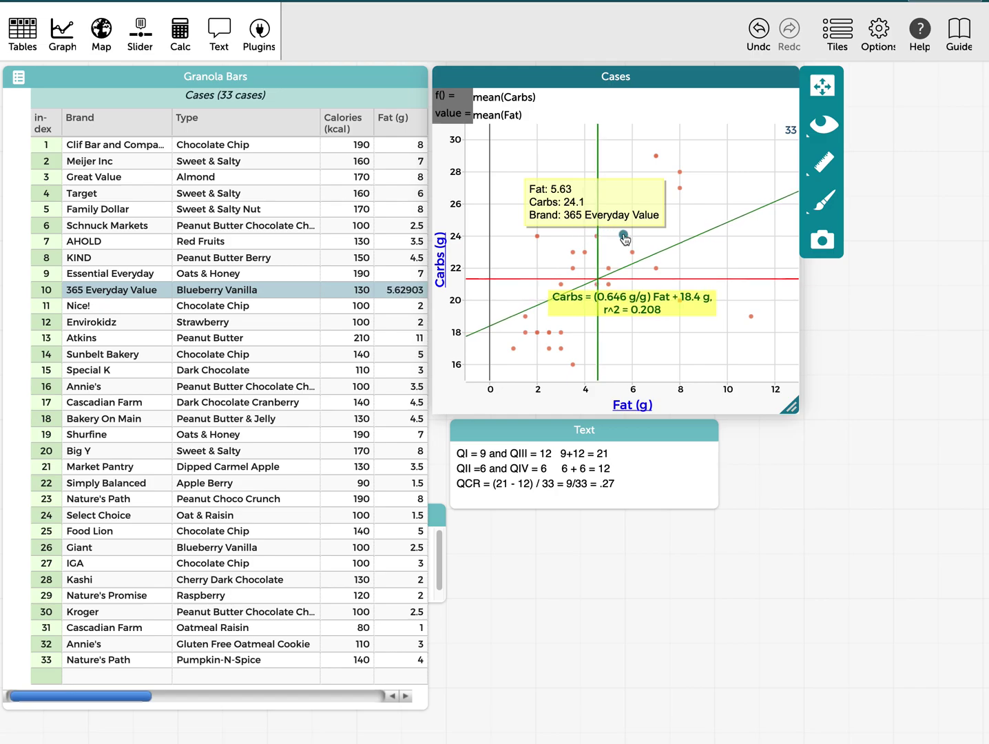
{"action": "left_click_drag", "start_coordinate": [625, 238], "coordinate": [593, 263]}
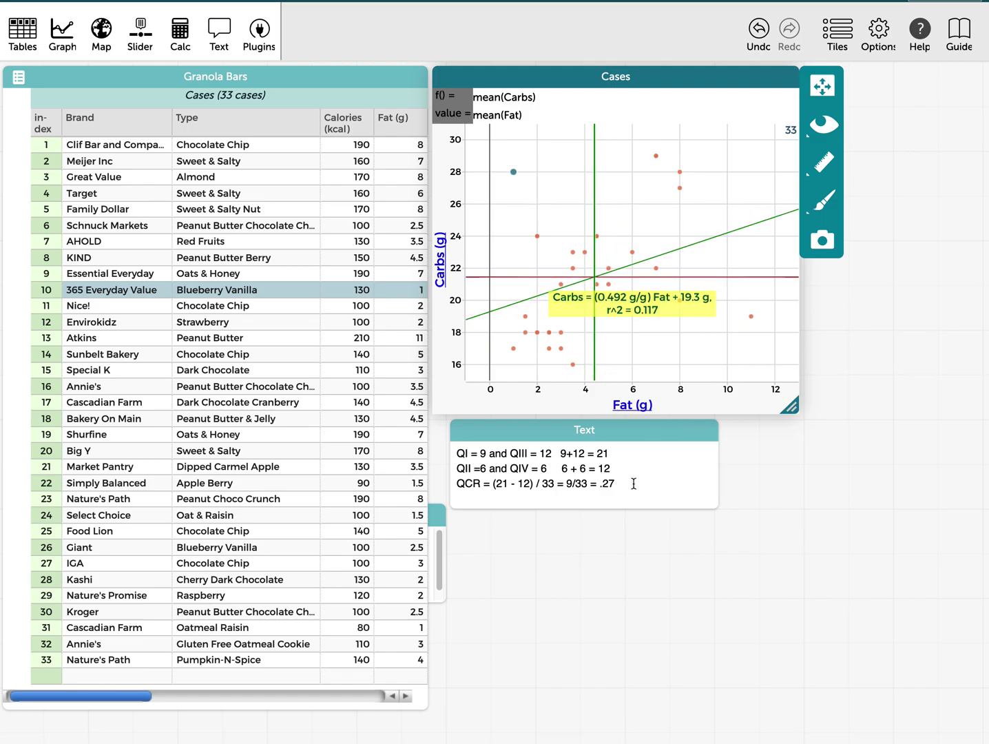
- Remove the counts after QI and QII in the text box
{"action": "left_click", "coordinate": [489, 453]}
{"action": "key", "text": "BackSpace"}
{"action": "key", "text": "BackSpace"}
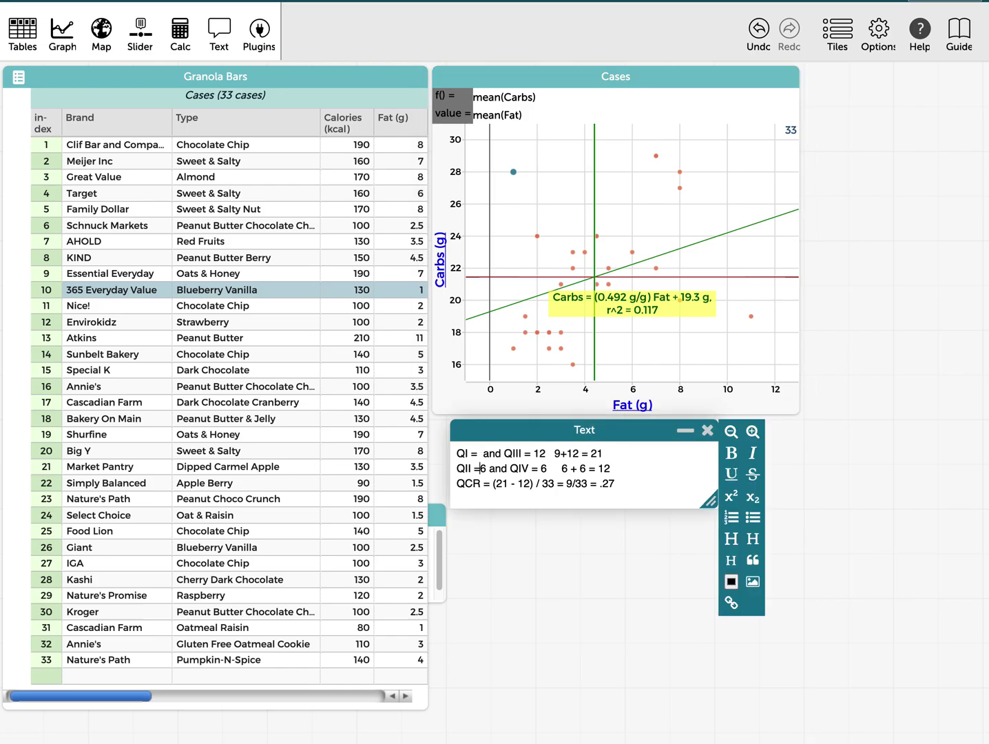
{"action": "key", "text": "BackSpace"}
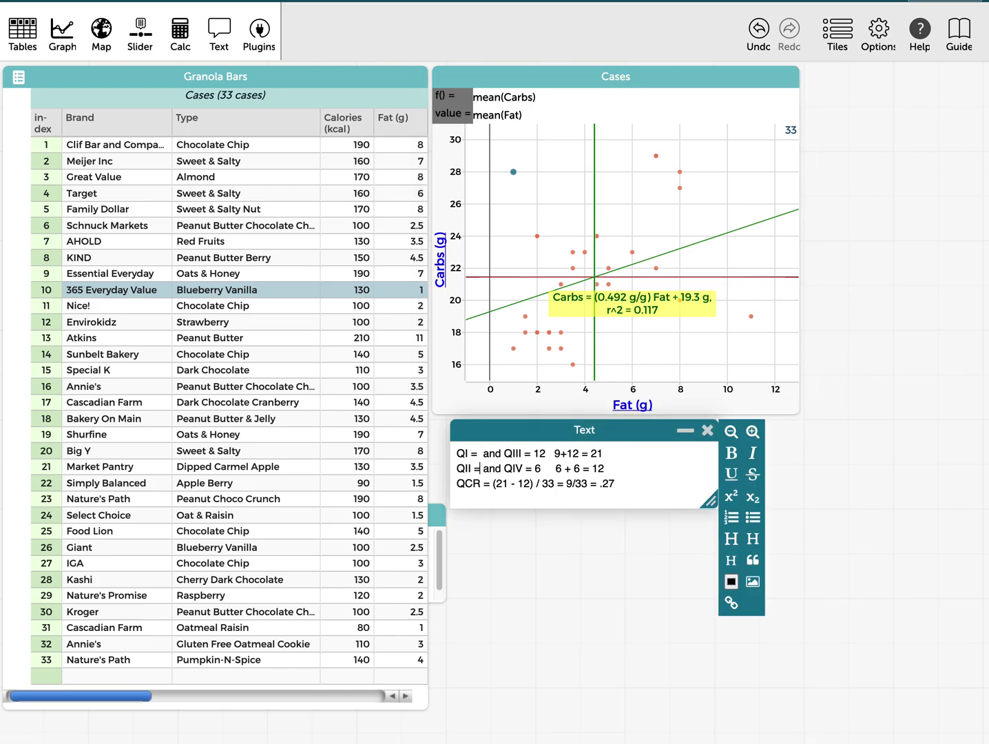
- Remove both numbers inside the parentheses of the QCR formula, leaving "( - )"
{"action": "left_click", "coordinate": [531, 482]}
{"action": "key", "text": "BackSpace"}
{"action": "key", "text": "BackSpace"}
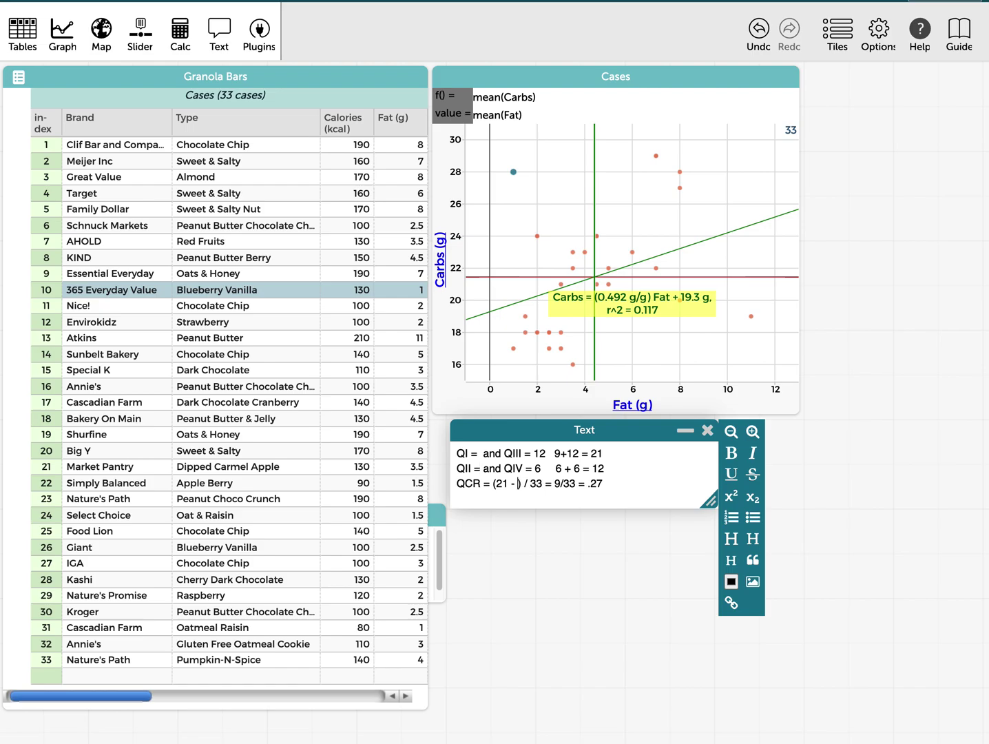
{"action": "left_click", "coordinate": [509, 483]}
{"action": "key", "text": "BackSpace"}
{"action": "key", "text": "BackSpace"}
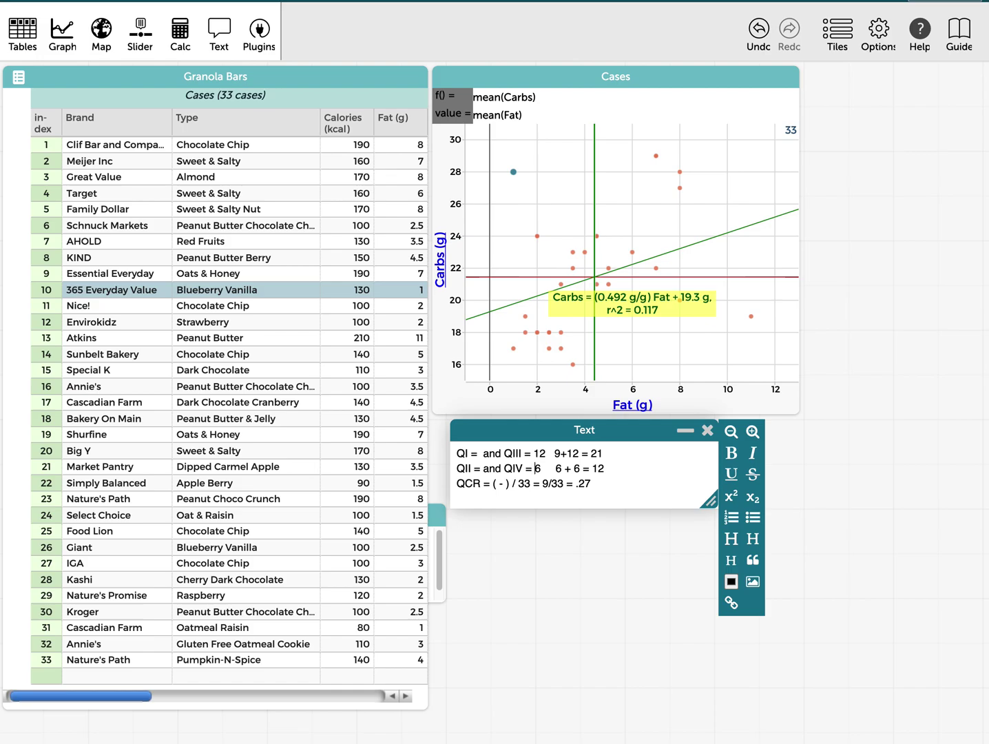
- Remove the counts after QIV and QIII in the text box, keeping the equals signs
{"action": "left_click", "coordinate": [542, 468]}
{"action": "key", "text": "BackSpace"}
{"action": "left_click", "coordinate": [534, 453]}
{"action": "key", "text": "Delete"}
{"action": "key", "text": "Delete"}
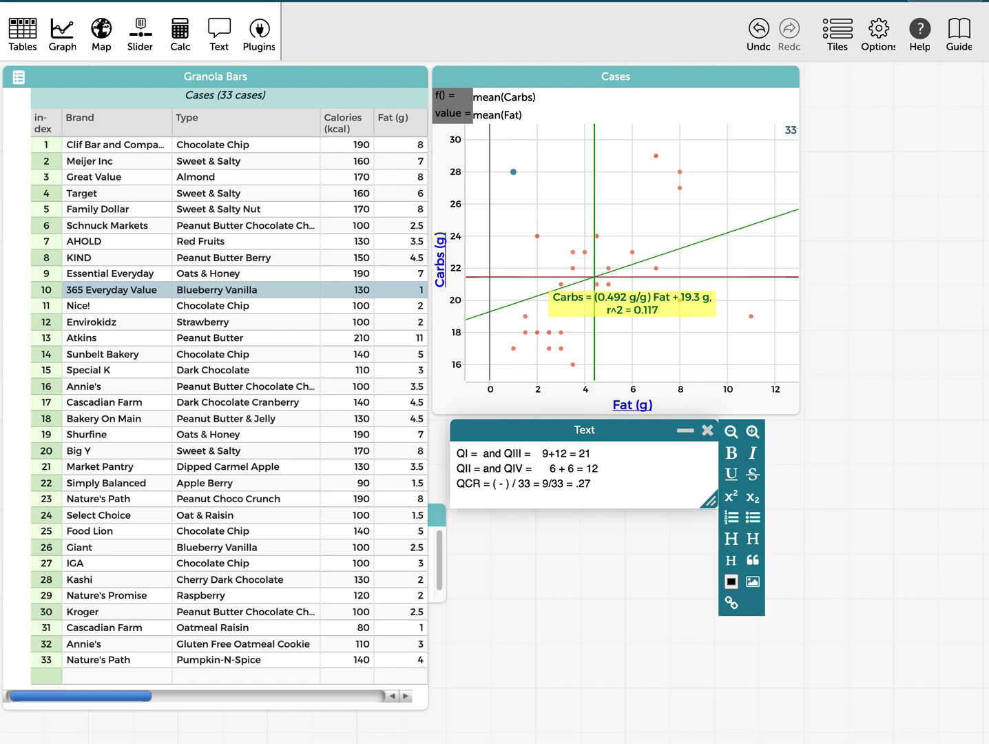
- Delete the sum "9+12 = 21" from the first line of the text box
{"action": "key", "text": "shift+Right"}
{"action": "key", "text": "shift+Right"}
{"action": "key", "text": "shift+Right"}
{"action": "key", "text": "shift+Right"}
{"action": "key", "text": "shift+Right"}
{"action": "key", "text": "shift+Right"}
{"action": "key", "text": "shift+Right"}
{"action": "key", "text": "shift+Right"}
{"action": "key", "text": "shift+Right"}
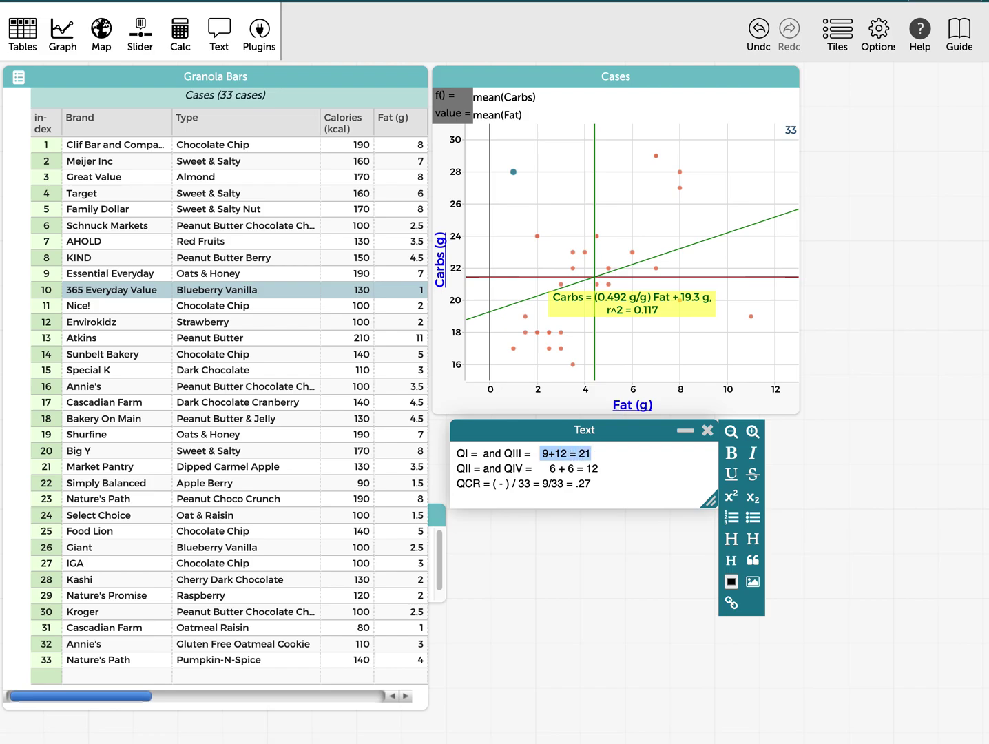
{"action": "key", "text": "Delete"}
- Delete the sum "6 + 6 = 12" from the second line of the text box and "9/33 = .27" from the QCR line
{"action": "key", "text": "Down"}
{"action": "key", "text": "Right"}
{"action": "key", "text": "shift+Right"}
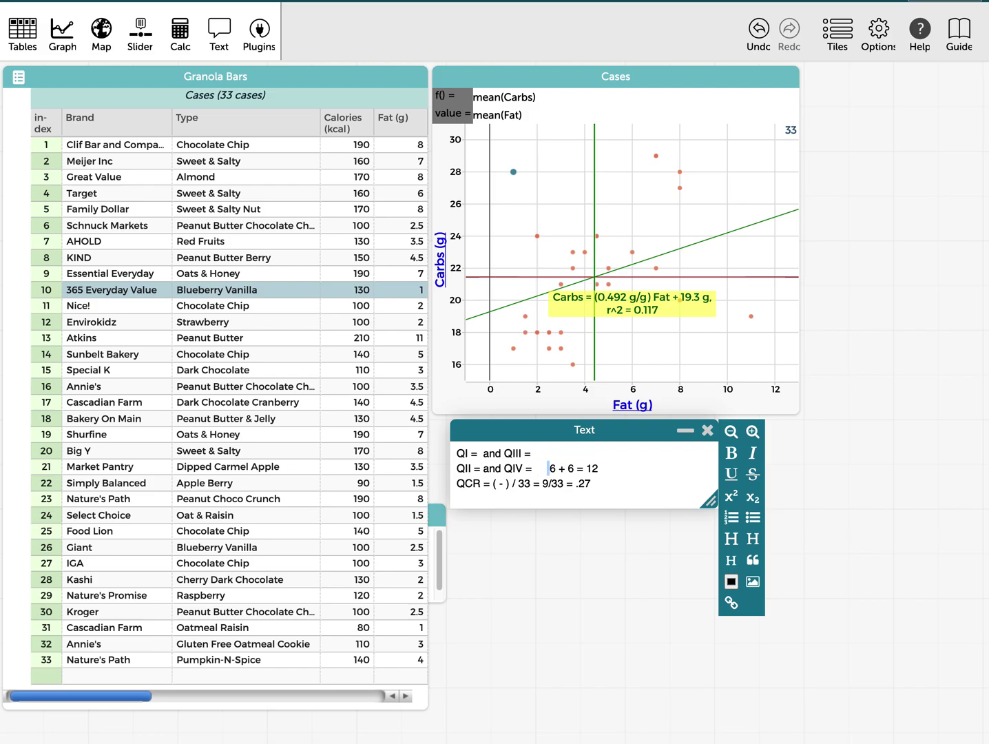
{"action": "key", "text": "shift+Right"}
{"action": "key", "text": "shift+Right"}
{"action": "key", "text": "shift+Right"}
{"action": "key", "text": "shift+Right"}
{"action": "key", "text": "shift+Right"}
{"action": "key", "text": "shift+Right"}
{"action": "key", "text": "shift+Right"}
{"action": "key", "text": "shift+Right"}
{"action": "key", "text": "shift+Right"}
{"action": "key", "text": "shift+Right"}
{"action": "key", "text": "Delete"}
{"action": "left_click_drag", "start_coordinate": [591, 484], "coordinate": [543, 485]}
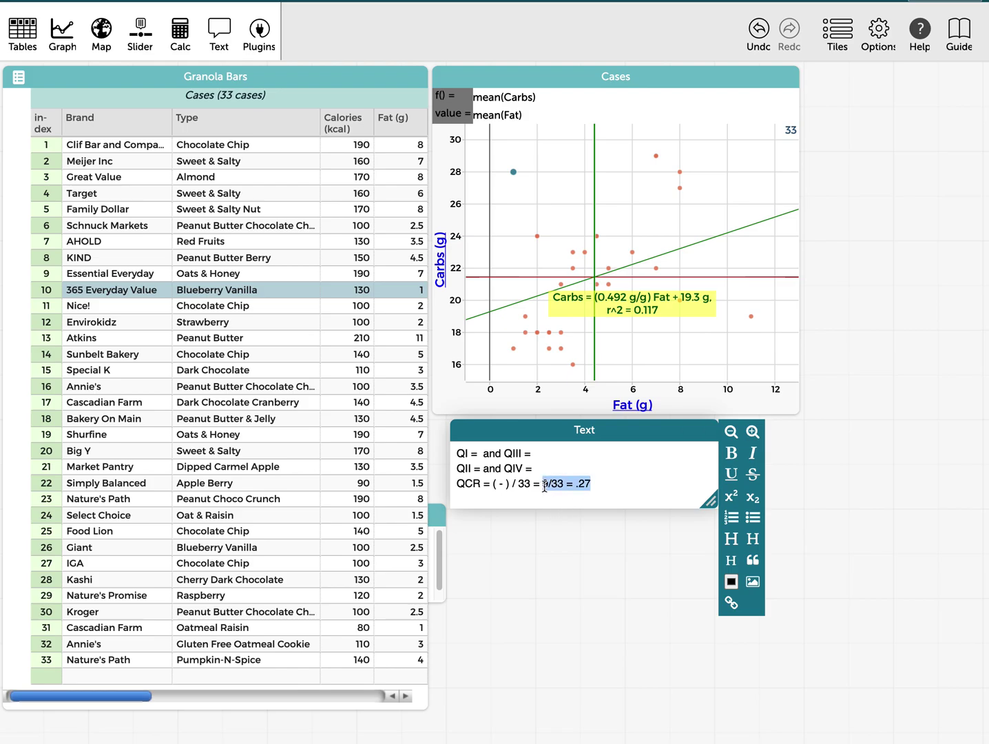
{"action": "key", "text": "Delete"}
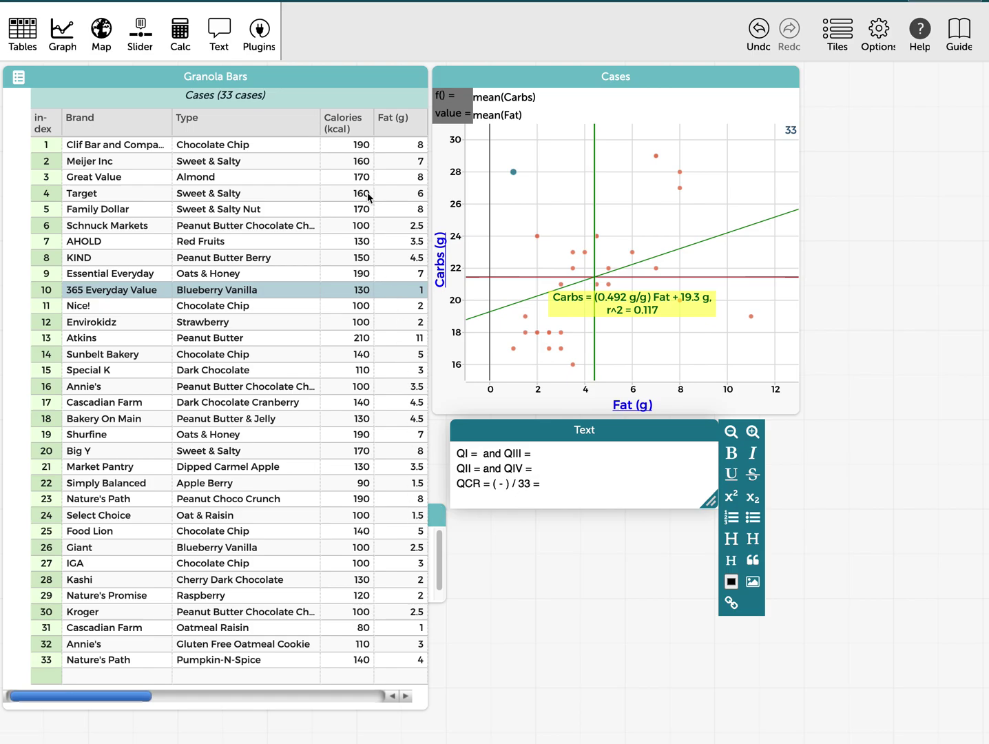
- Plot Calories (kcal) on the graph's vertical axis in place of Carbs and hide the least squares line
{"action": "left_click_drag", "start_coordinate": [352, 124], "coordinate": [440, 252]}
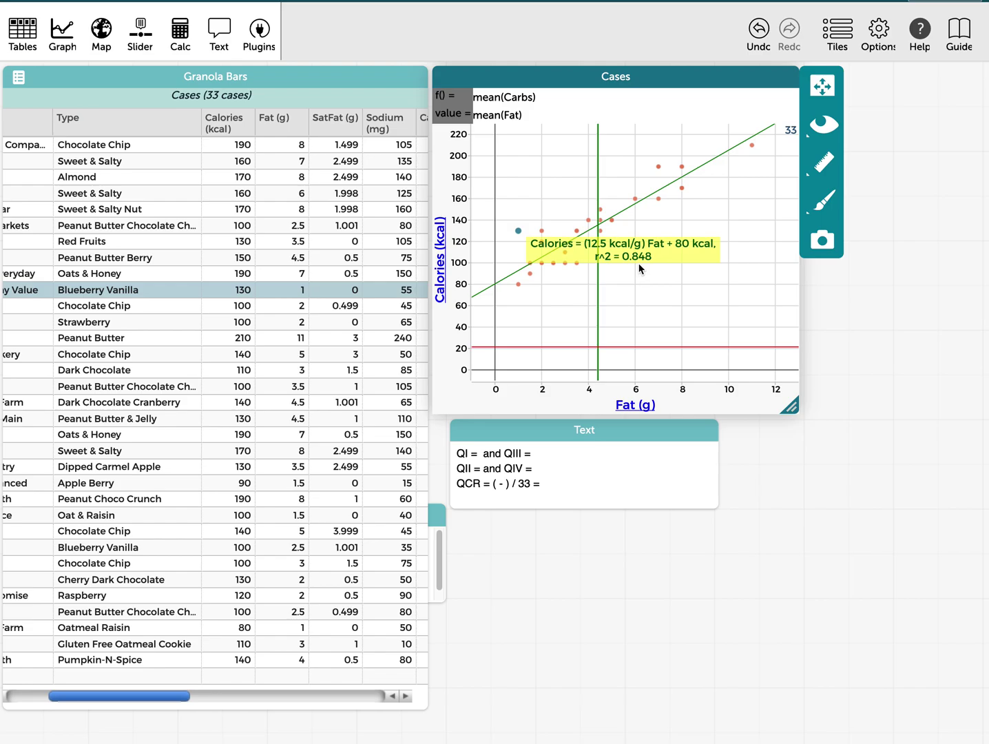
{"action": "left_click", "coordinate": [824, 165]}
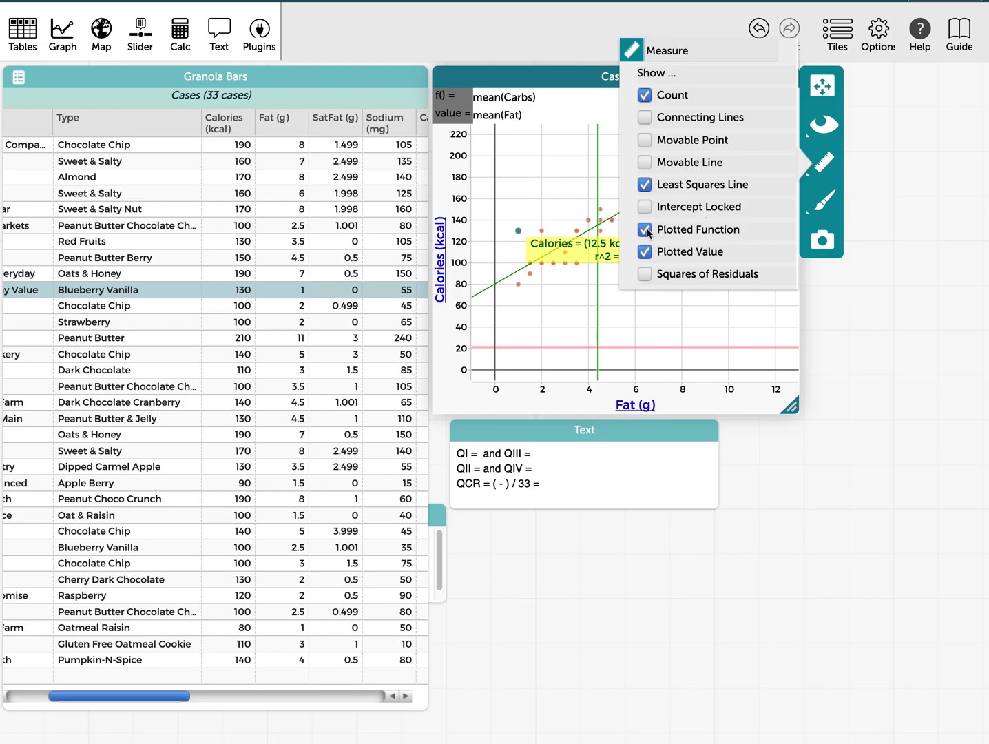
{"action": "left_click", "coordinate": [645, 184]}
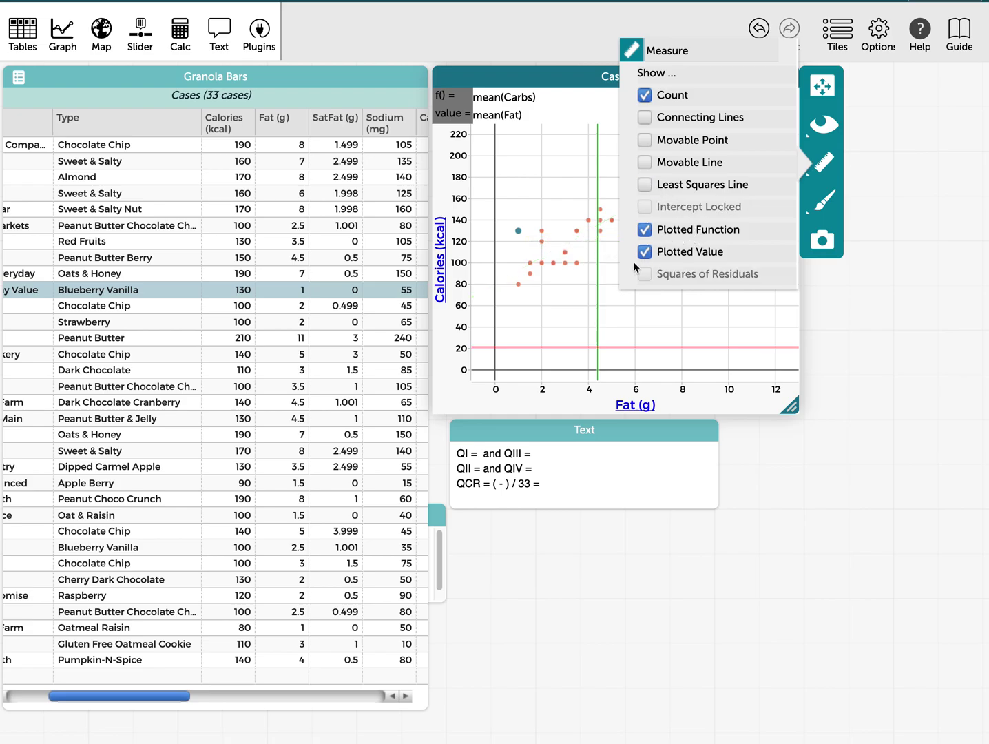
{"action": "left_click", "coordinate": [617, 301]}
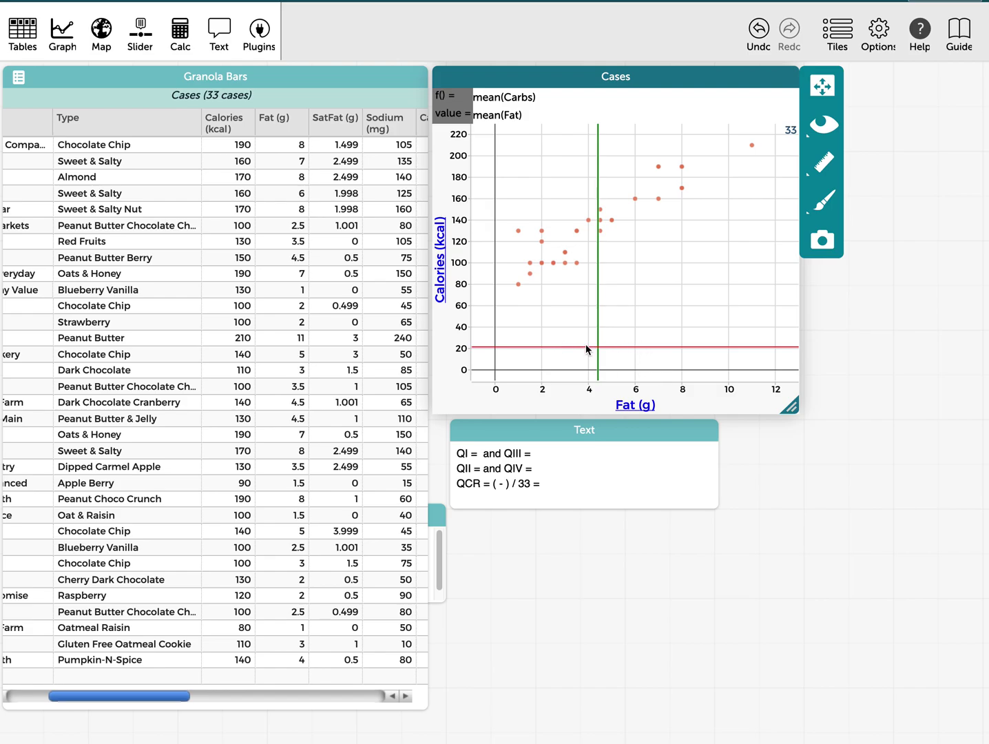
- Change the graph's plotted function from the mean of Carbs to mean(Calories)
{"action": "mouse_move", "coordinate": [598, 320]}
{"action": "left_click", "coordinate": [525, 98]}
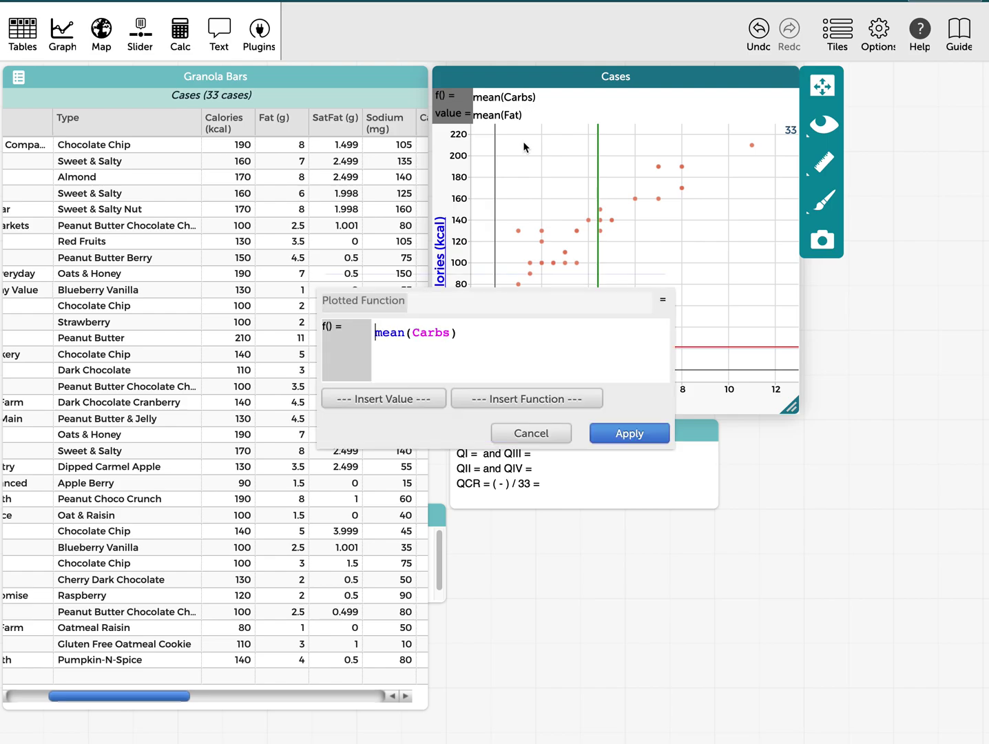
{"action": "left_click_drag", "start_coordinate": [449, 333], "coordinate": [427, 332]}
{"action": "type", "text": "lo"}
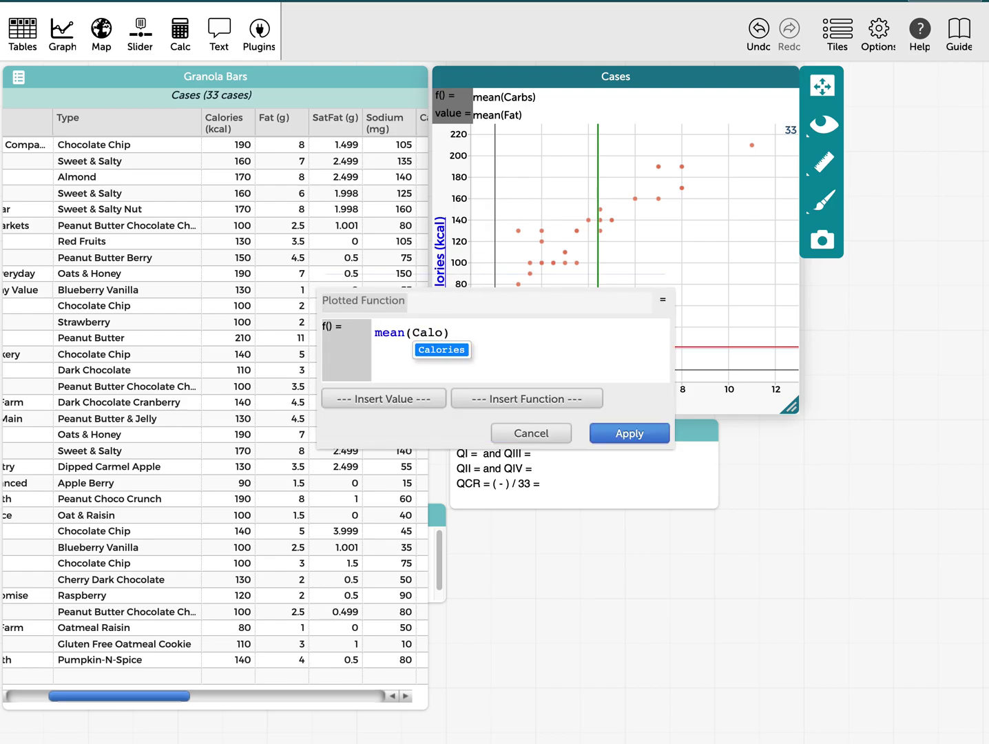
{"action": "left_click", "coordinate": [447, 350]}
{"action": "left_click", "coordinate": [628, 432]}
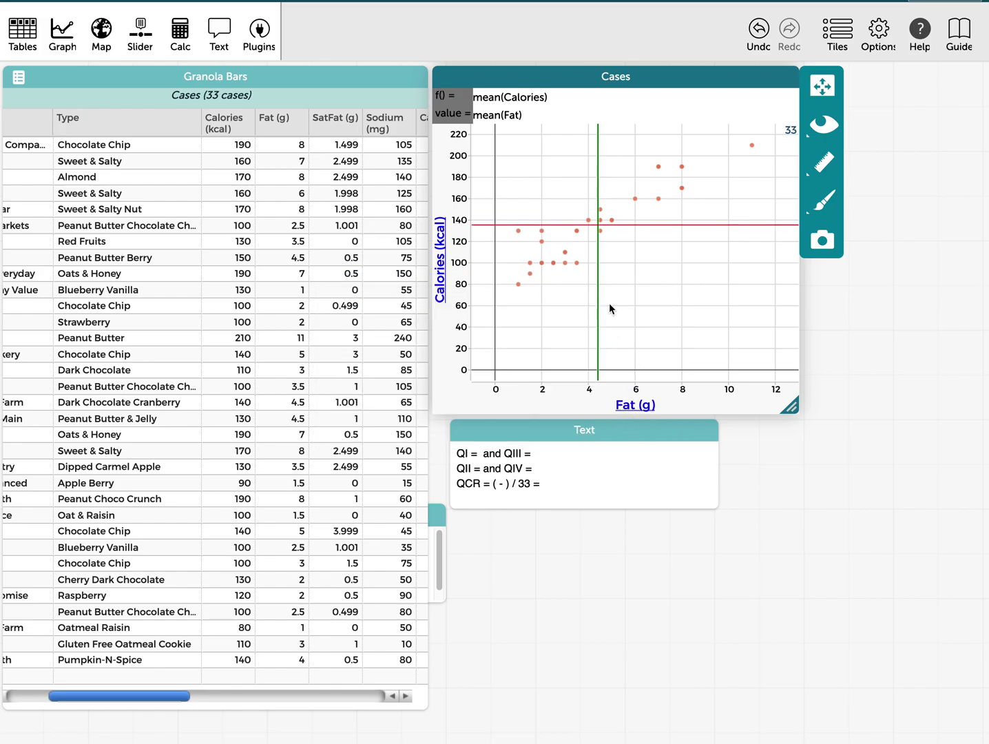
- Temporarily show the least squares line on the fat–calories scatter plot, and hide it again
{"action": "left_click", "coordinate": [814, 174]}
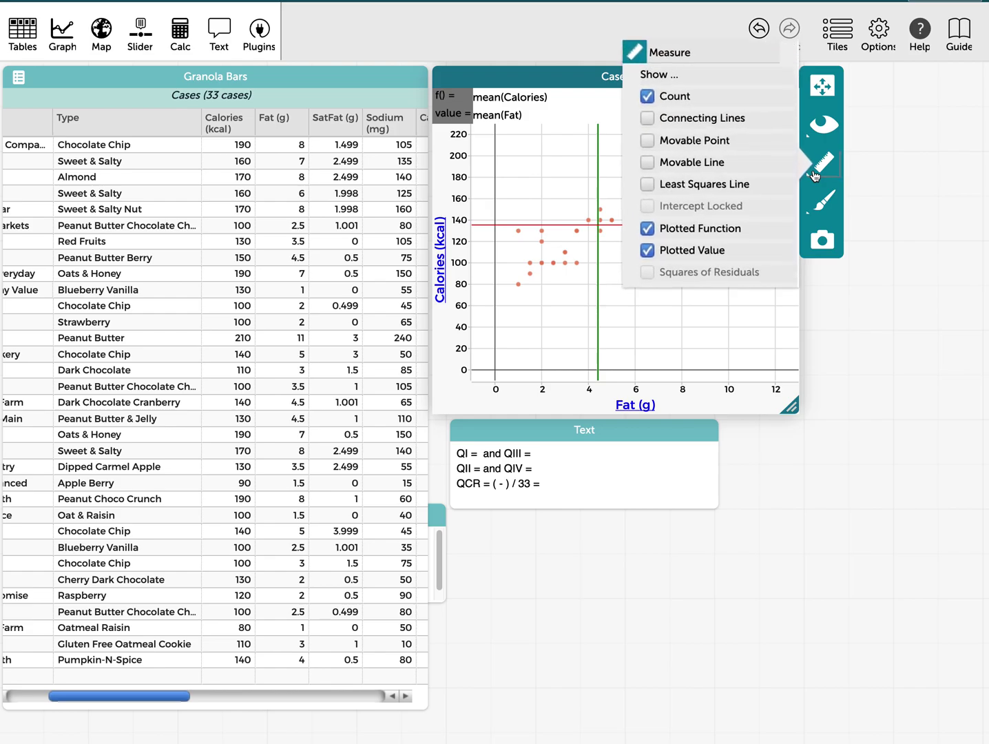
{"action": "left_click", "coordinate": [649, 183]}
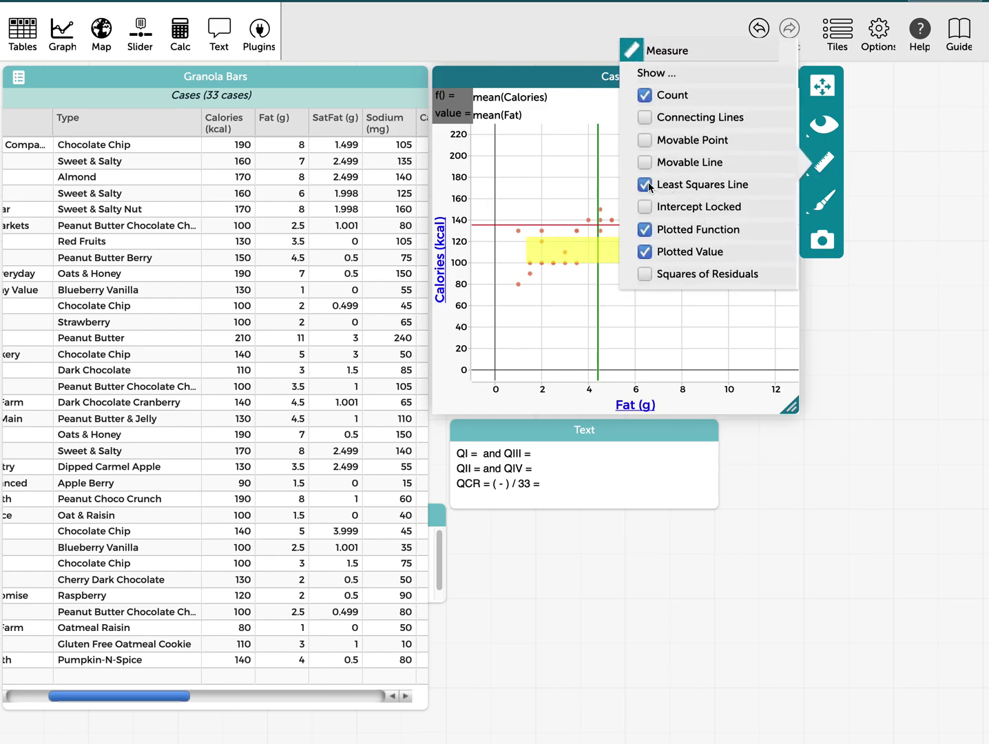
{"action": "left_click", "coordinate": [659, 327]}
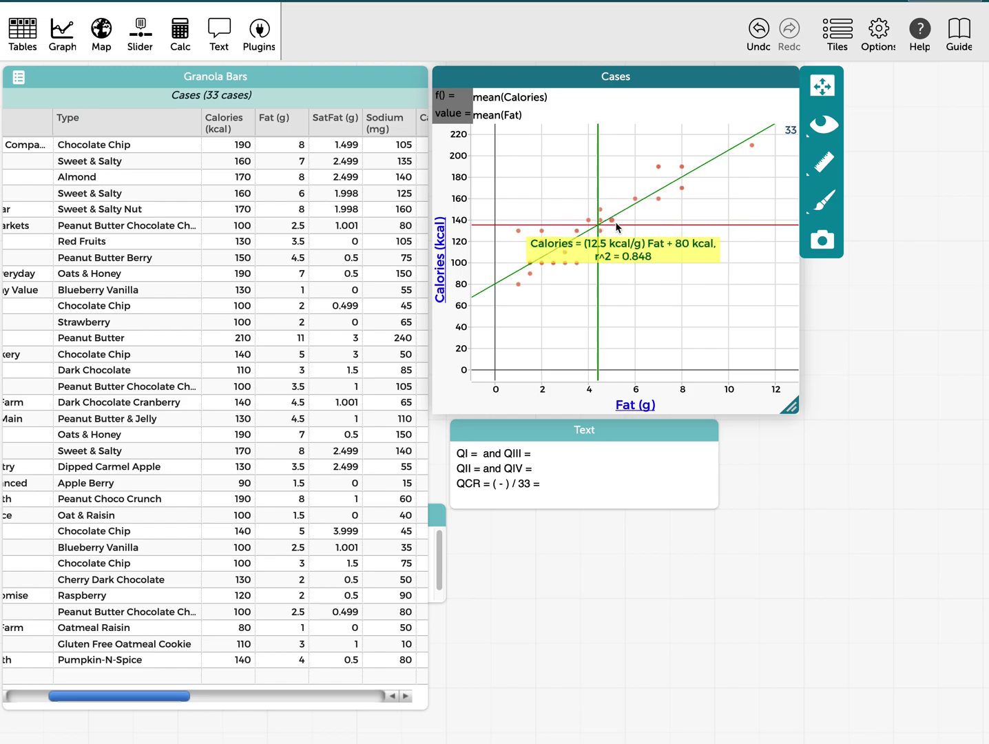
{"action": "left_click", "coordinate": [811, 177]}
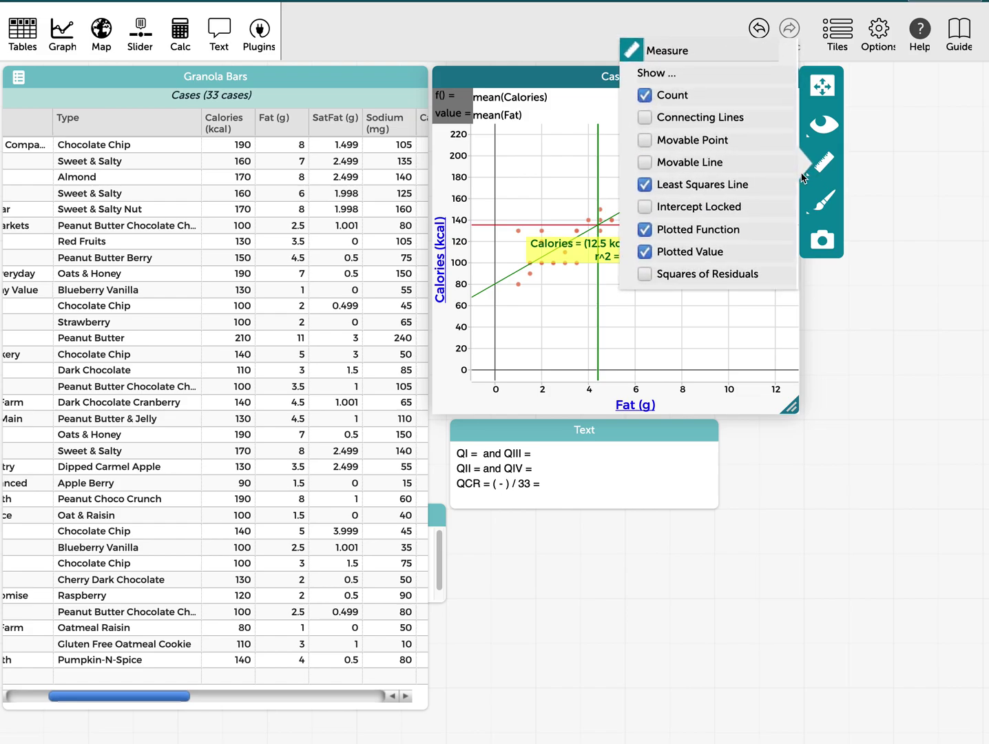
{"action": "left_click", "coordinate": [645, 184]}
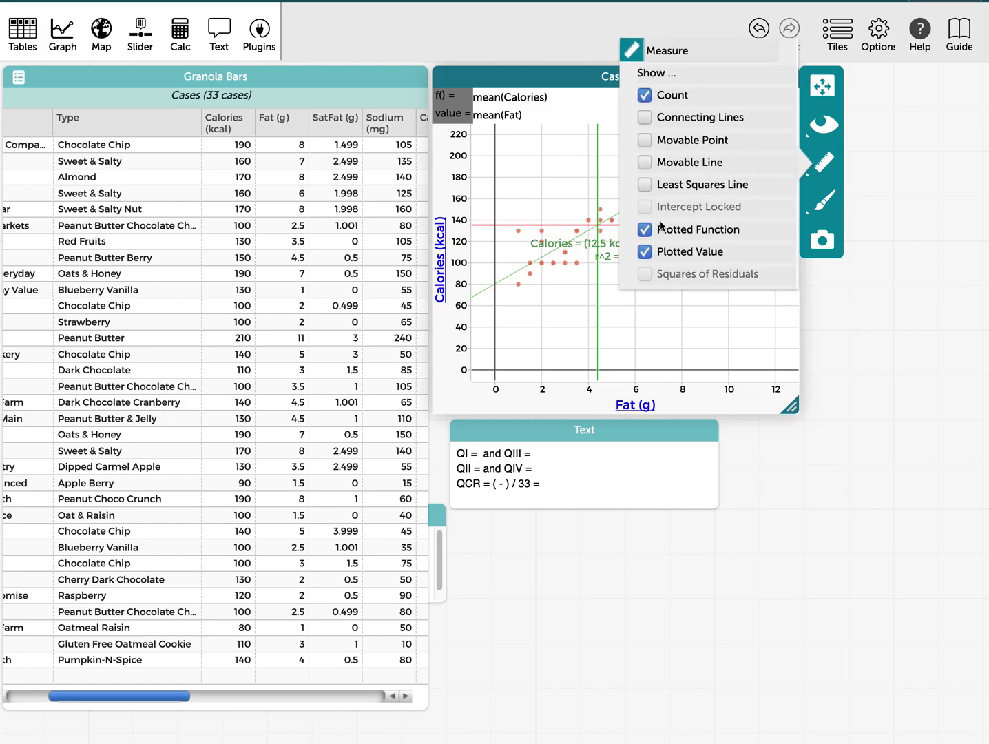
{"action": "left_click", "coordinate": [630, 310]}
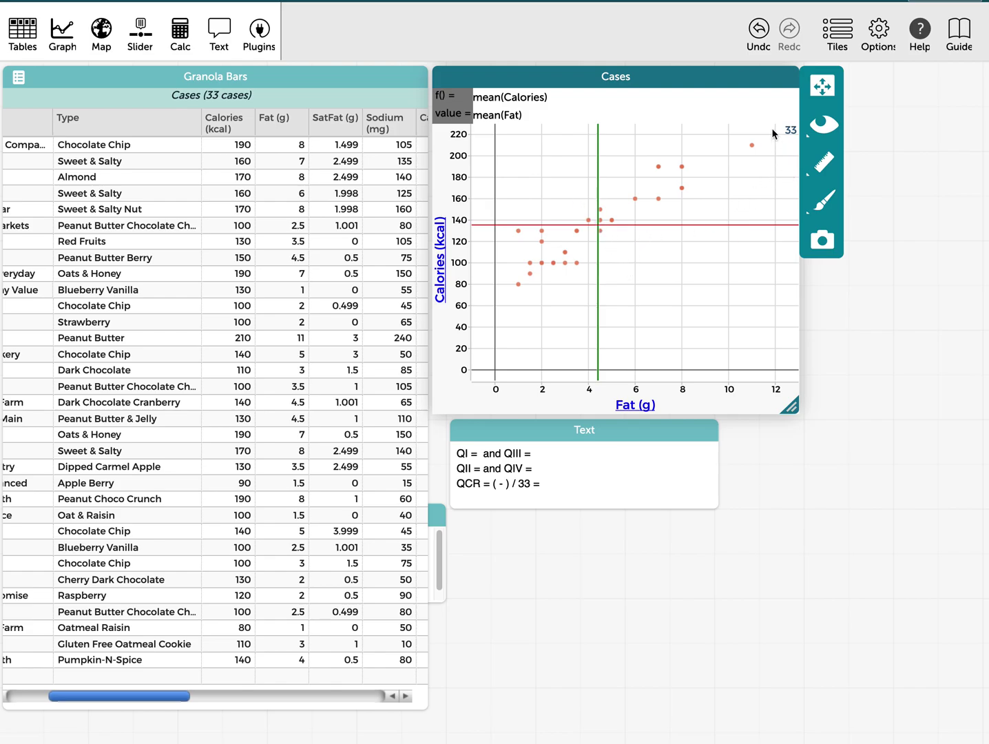
- Select all points in the graph's first quadrant and enter 14 as the QI count in the text box
{"action": "left_click_drag", "start_coordinate": [772, 133], "coordinate": [600, 228]}
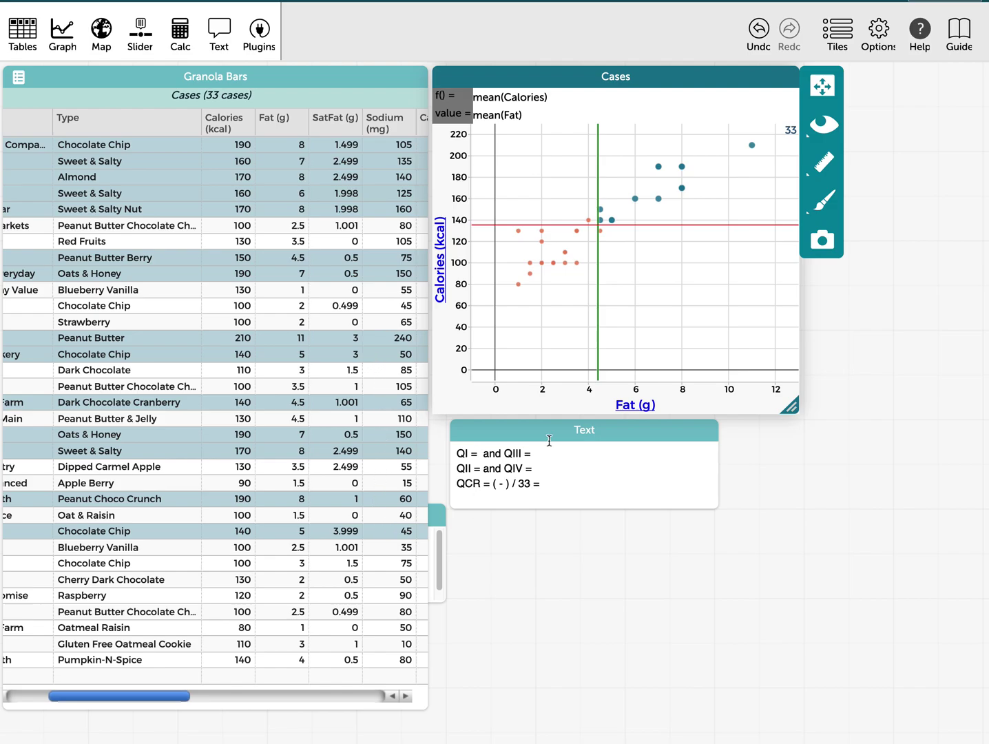
{"action": "left_click", "coordinate": [481, 453]}
{"action": "type", "text": "14"}
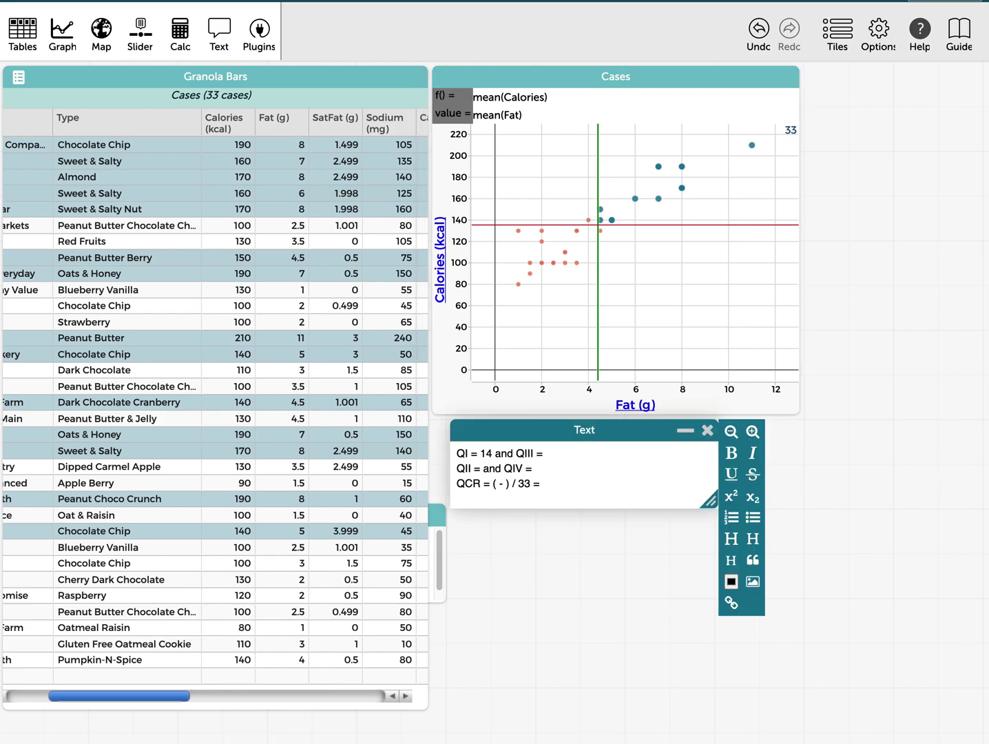
- Select the third-quadrant points, enter 17 as the QIII count, and add the sum "14+17 = 31" to that line
{"action": "left_click_drag", "start_coordinate": [500, 229], "coordinate": [585, 291]}
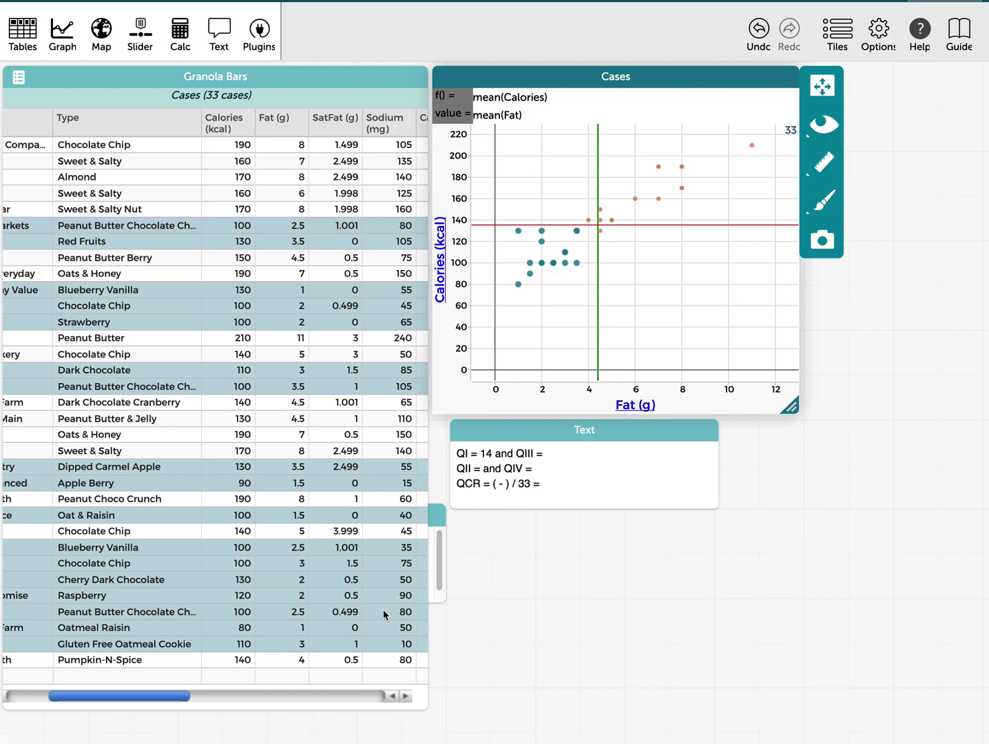
{"action": "left_click", "coordinate": [550, 460]}
{"action": "type", "text": "1"}
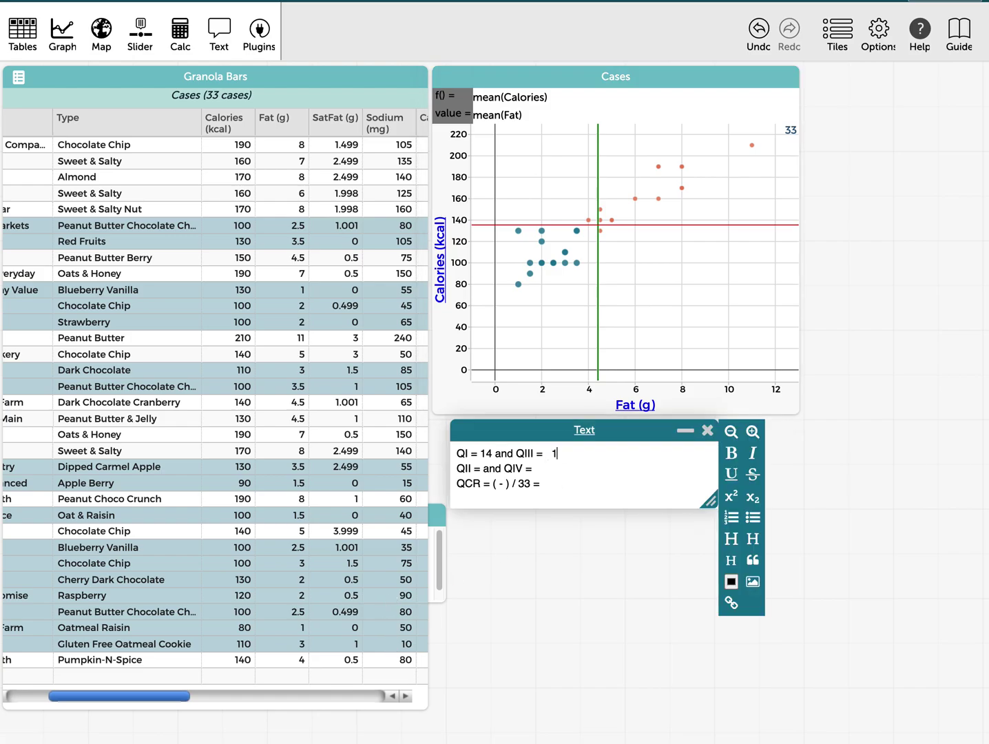
{"action": "type", "text": "7     14+1"}
{"action": "type", "text": "4 ="}
{"action": "key", "text": "BackSpace"}
{"action": "key", "text": "BackSpace"}
{"action": "key", "text": "BackSpace"}
{"action": "key", "text": "BackSpace"}
{"action": "type", "text": "7 = 31"}
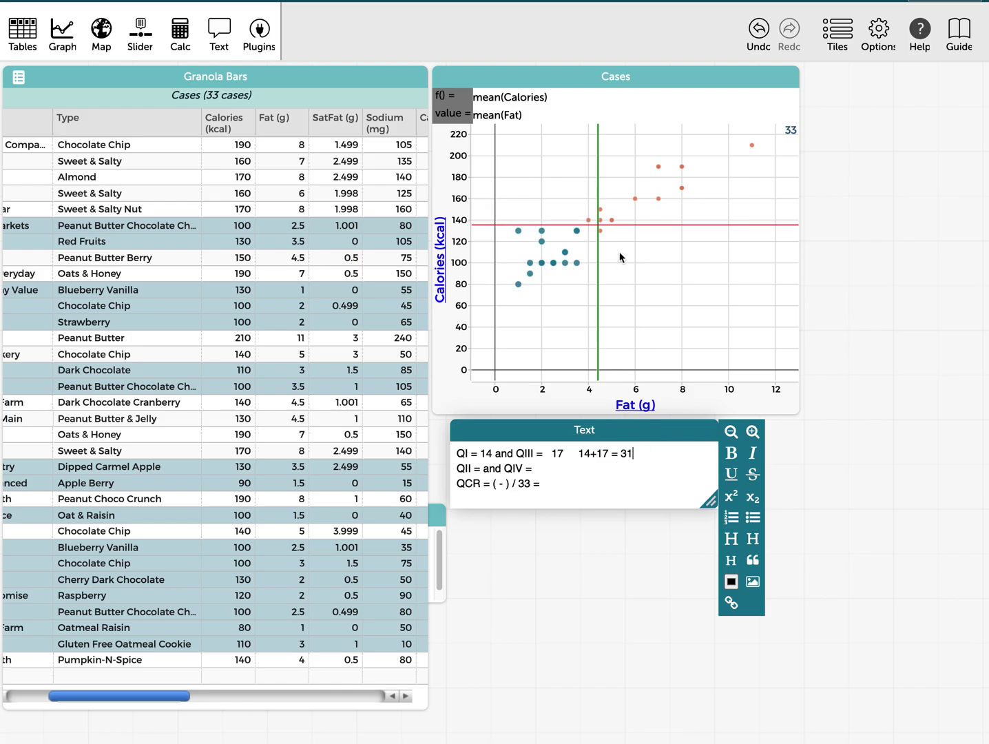
- Select the lone QIV and QII points in turn, and enter 1 for QII, 1 for QIV and the sum "1+1 = 2"
{"action": "left_click", "coordinate": [599, 231]}
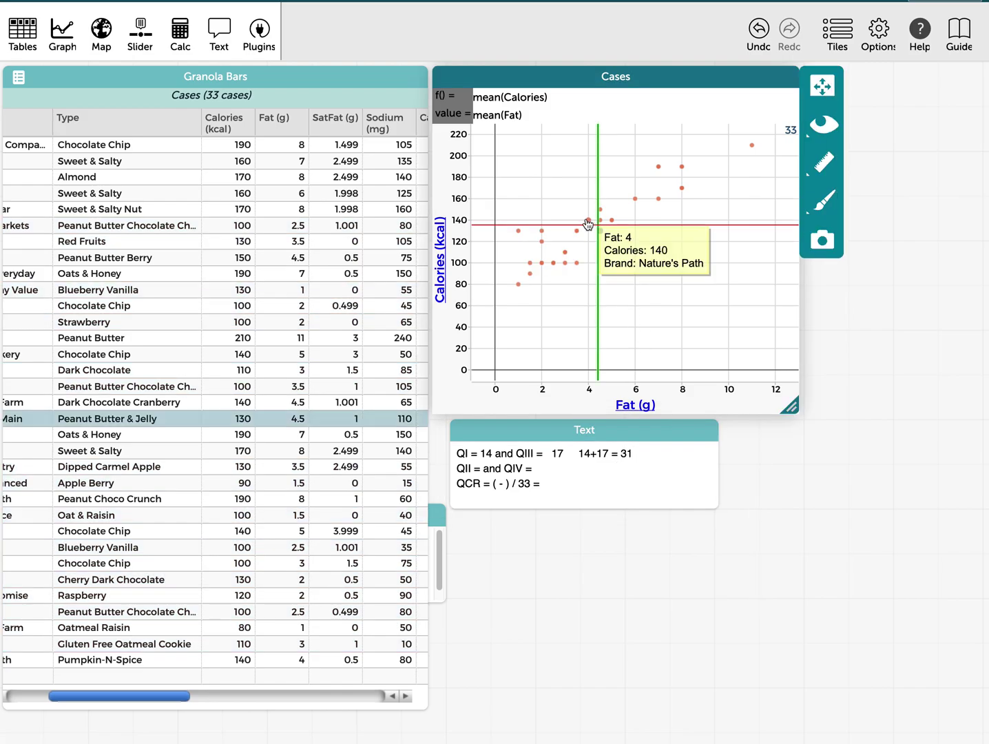
{"action": "left_click", "coordinate": [589, 221]}
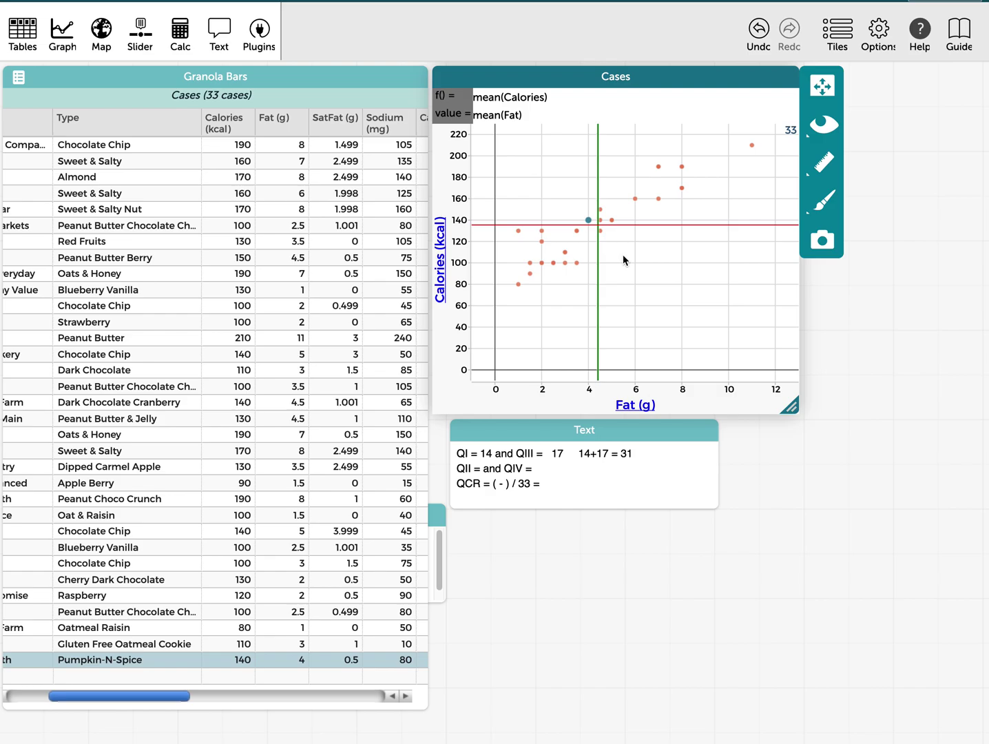
{"action": "left_click", "coordinate": [484, 469]}
{"action": "type", "text": "1"}
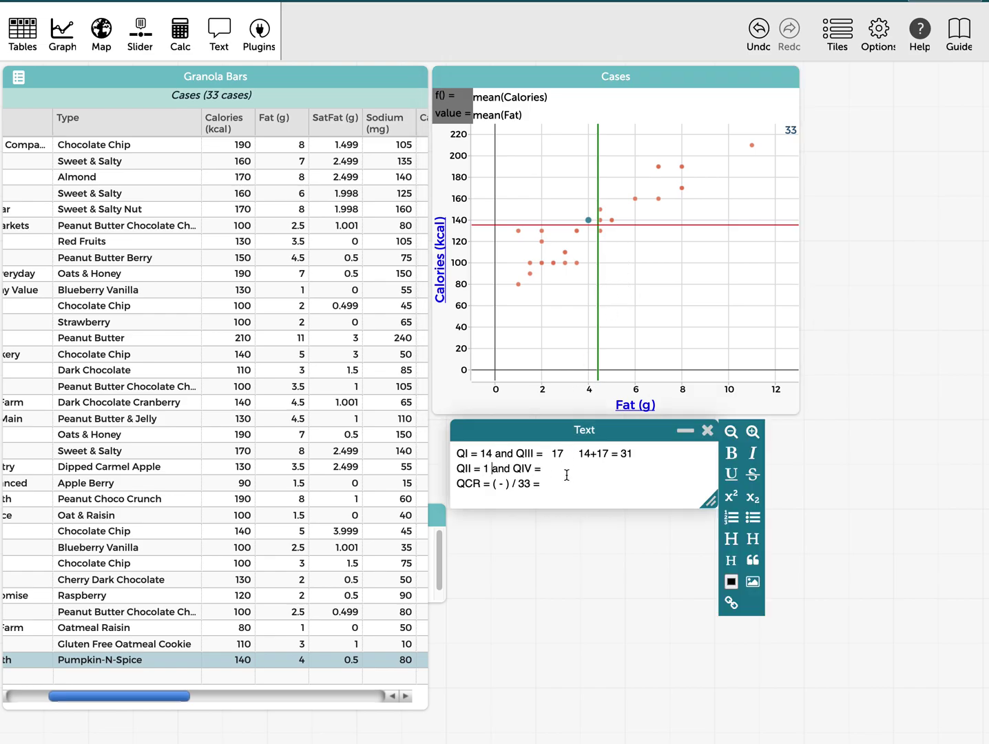
{"action": "left_click", "coordinate": [546, 468]}
{"action": "type", "text": "1     1+1 = 2"}
- Complete the QCR formula in the text box as "(31 - 2) / 33 = 29/33"
{"action": "left_click", "coordinate": [494, 485]}
{"action": "type", "text": "31"}
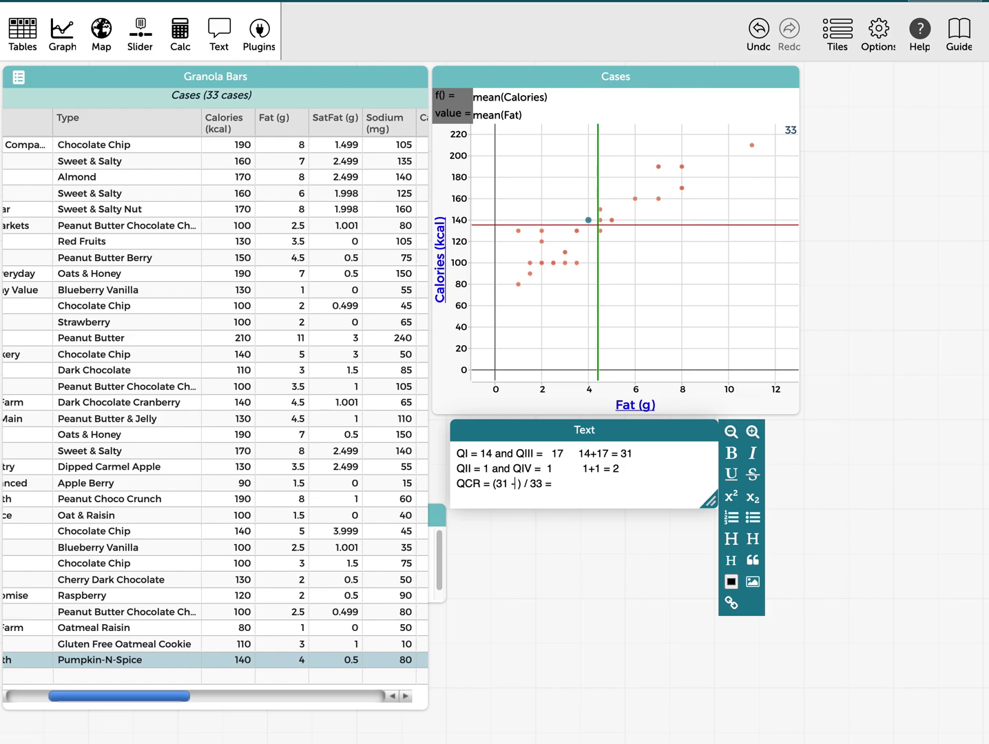
{"action": "left_click", "coordinate": [516, 483]}
{"action": "type", "text": "2"}
{"action": "key", "text": "Right"}
{"action": "key", "text": "Right"}
{"action": "key", "text": "Right"}
{"action": "key", "text": "Right"}
{"action": "type", "text": "29/33"}
- Calculate 29 / 33 with the calculator and append "= .8787.." to the QCR line
{"action": "left_click", "coordinate": [180, 31]}
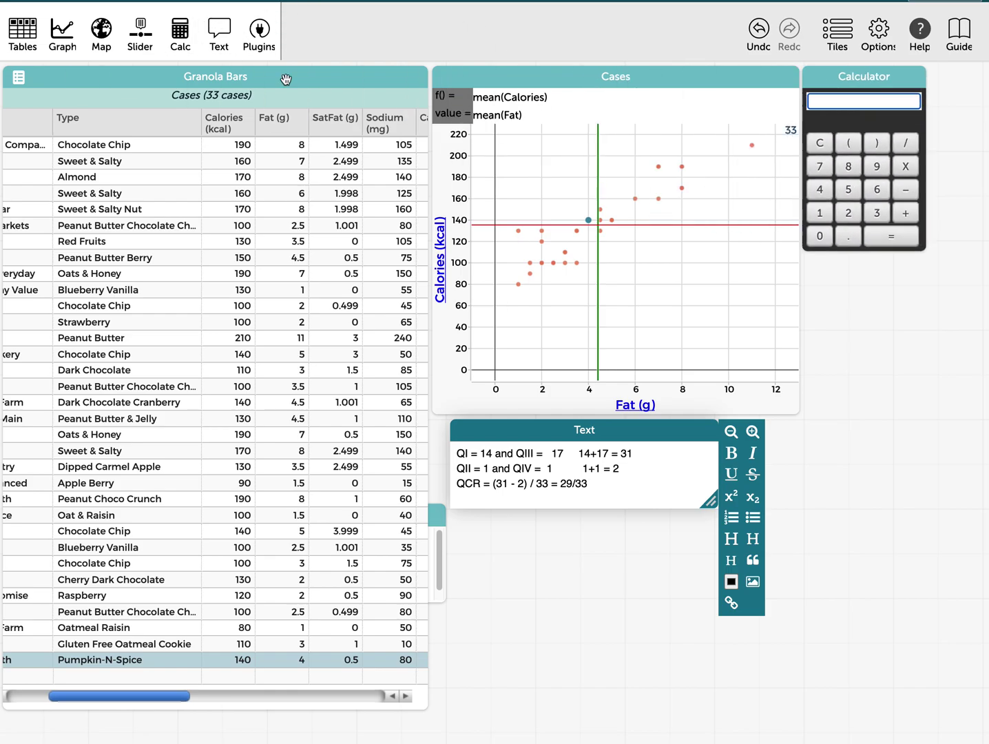
{"action": "left_click", "coordinate": [853, 216]}
{"action": "left_click", "coordinate": [878, 167]}
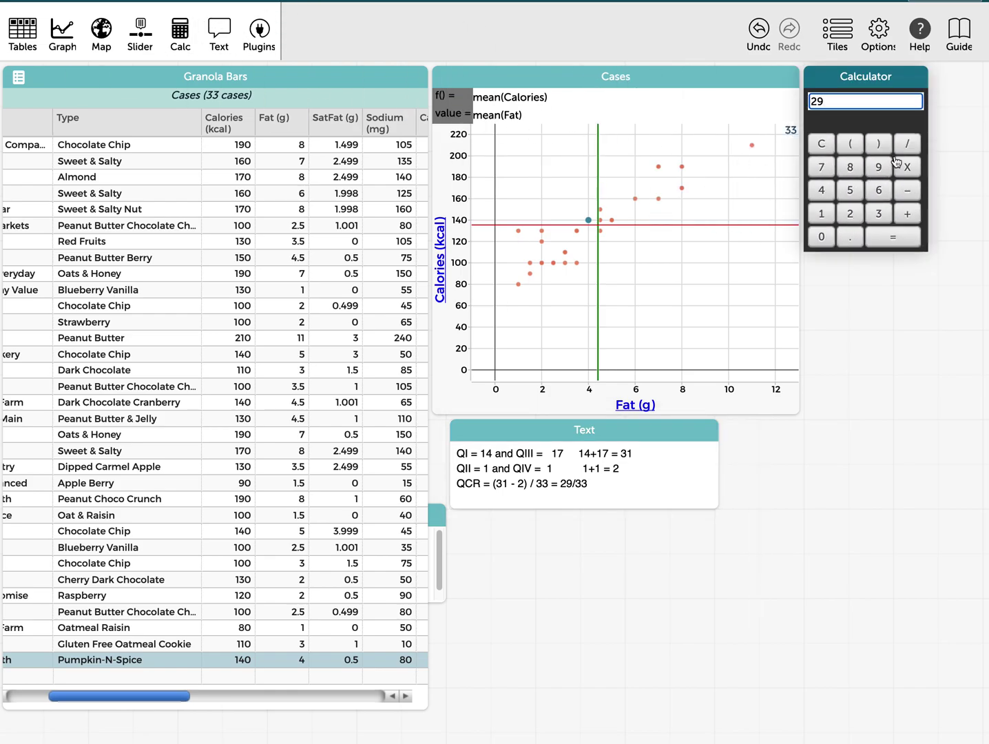
{"action": "left_click", "coordinate": [907, 144]}
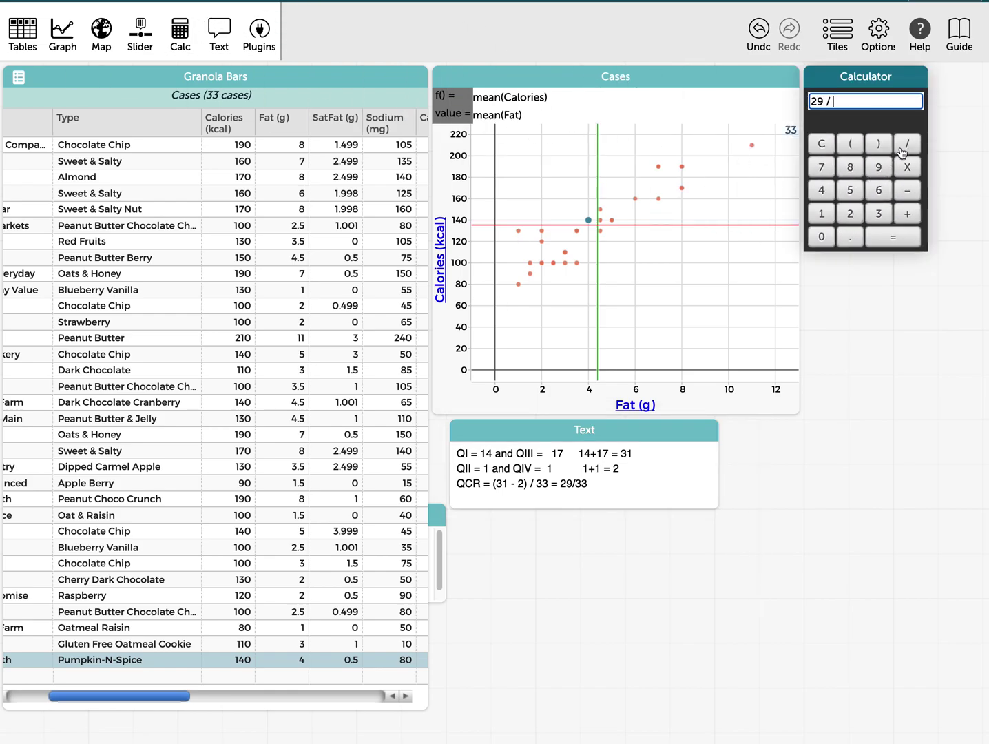
{"action": "double_click", "coordinate": [880, 217]}
{"action": "left_click", "coordinate": [917, 239]}
{"action": "left_click", "coordinate": [629, 491]}
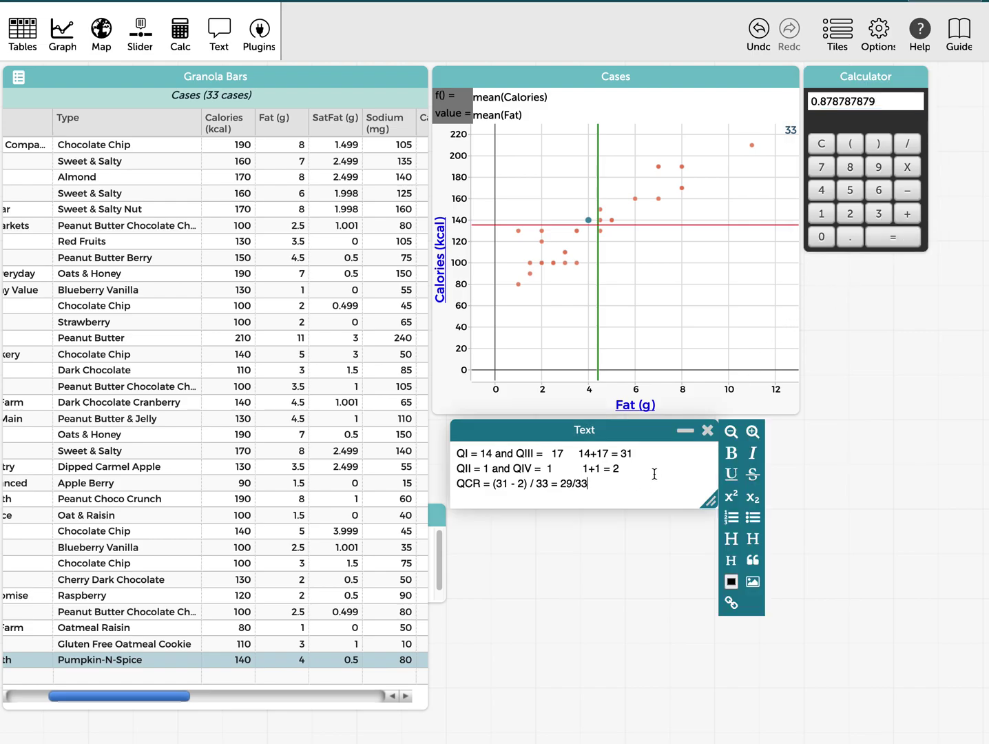
{"action": "type", "text": "= .8787.."}
- Deselect the highlighted point and display the least squares line on the fat–calories graph
{"action": "left_click", "coordinate": [646, 294]}
{"action": "left_click", "coordinate": [640, 289]}
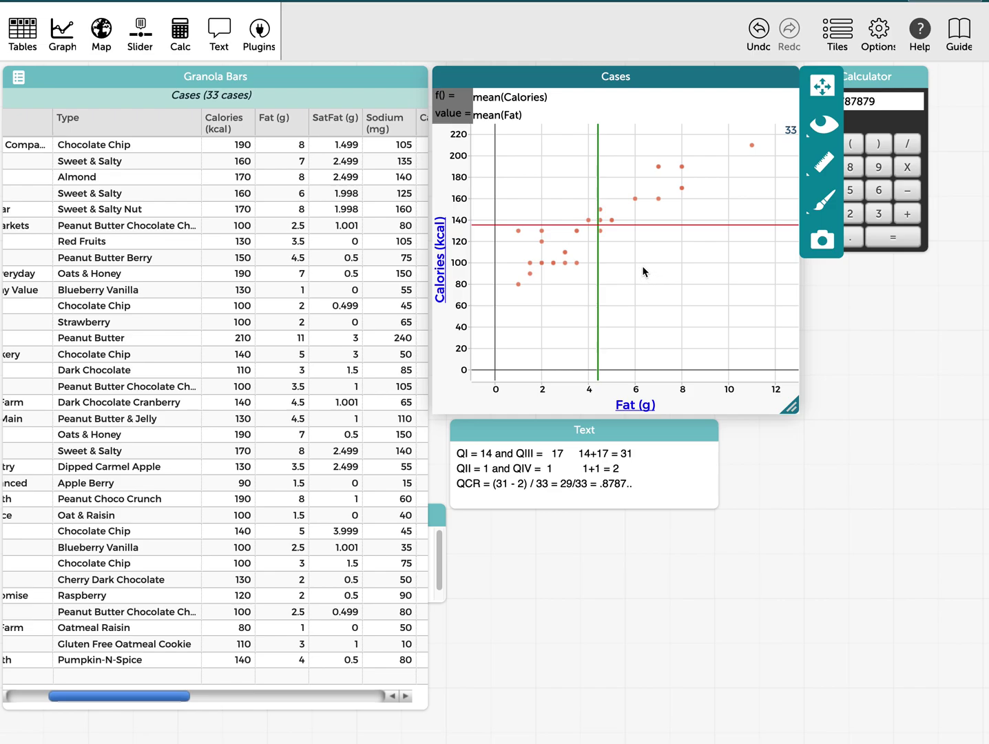
{"action": "left_click", "coordinate": [817, 172]}
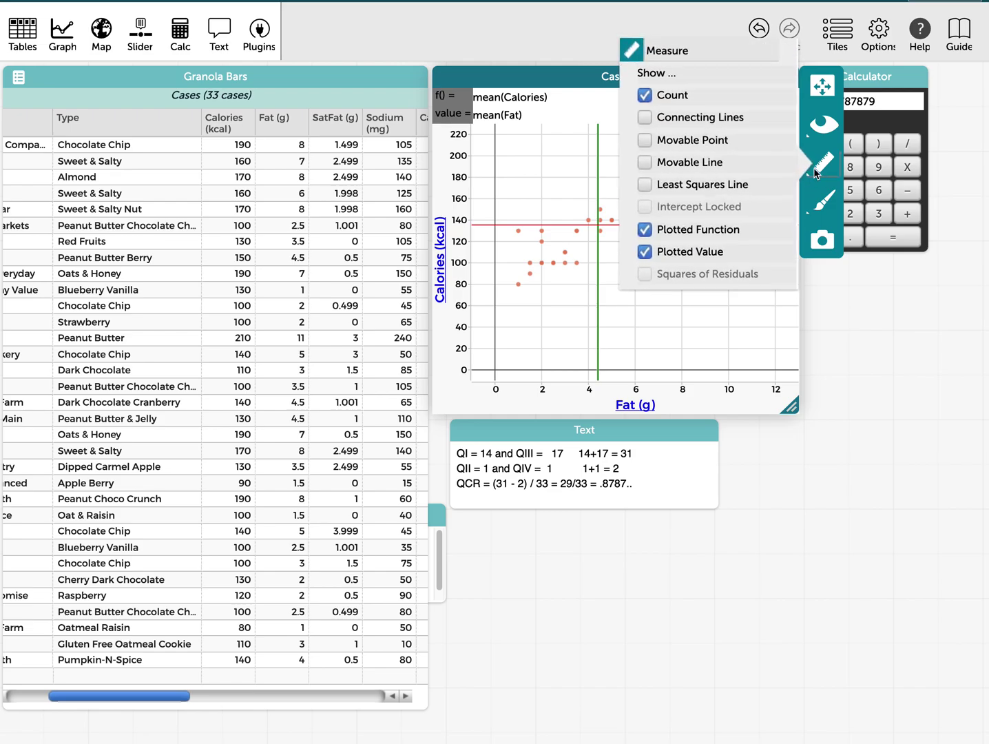
{"action": "left_click", "coordinate": [644, 184]}
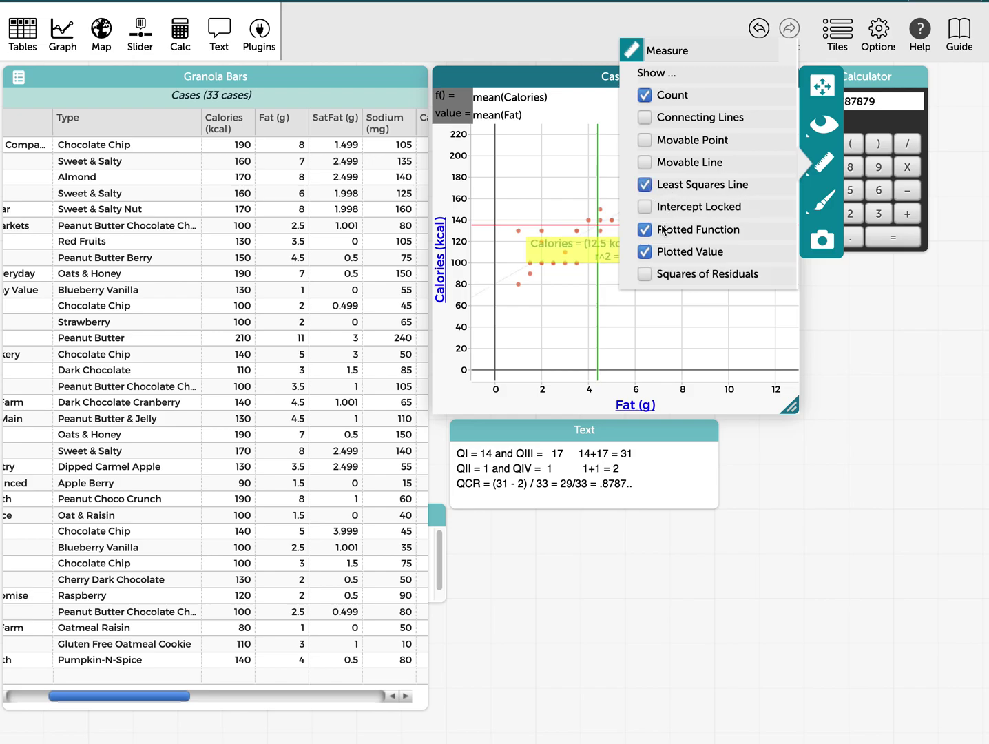
{"action": "left_click", "coordinate": [616, 308]}
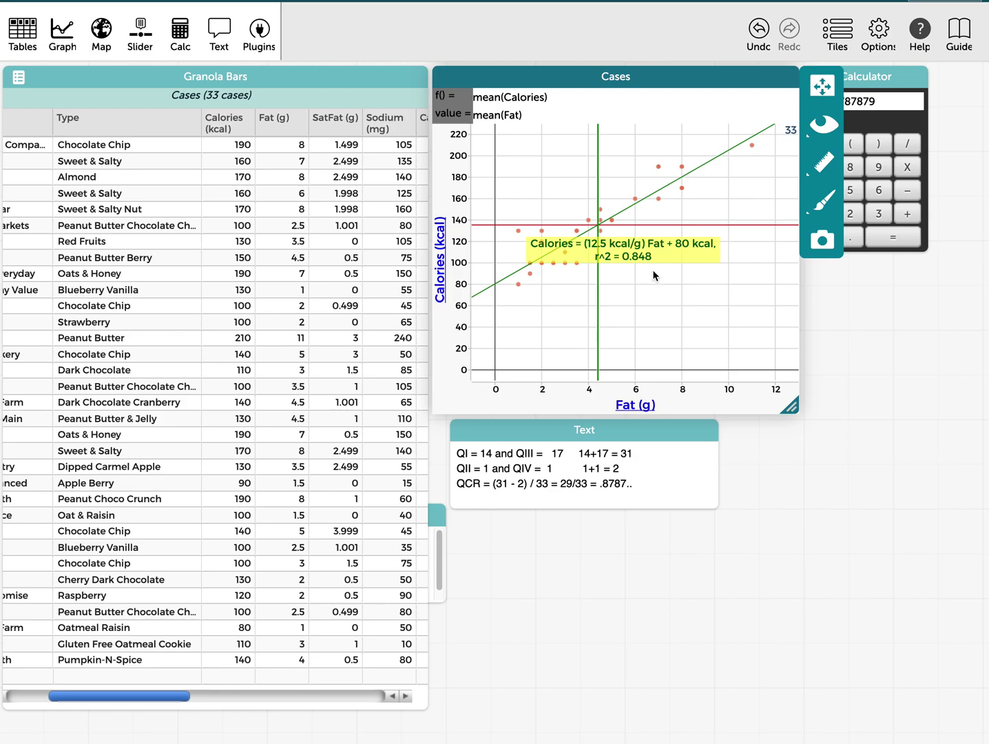
- Move the Atkins point to about 7.97 g fat and 141.4 kcal, and pull it off the plot to clear its values
{"action": "left_click_drag", "start_coordinate": [753, 145], "coordinate": [682, 221]}
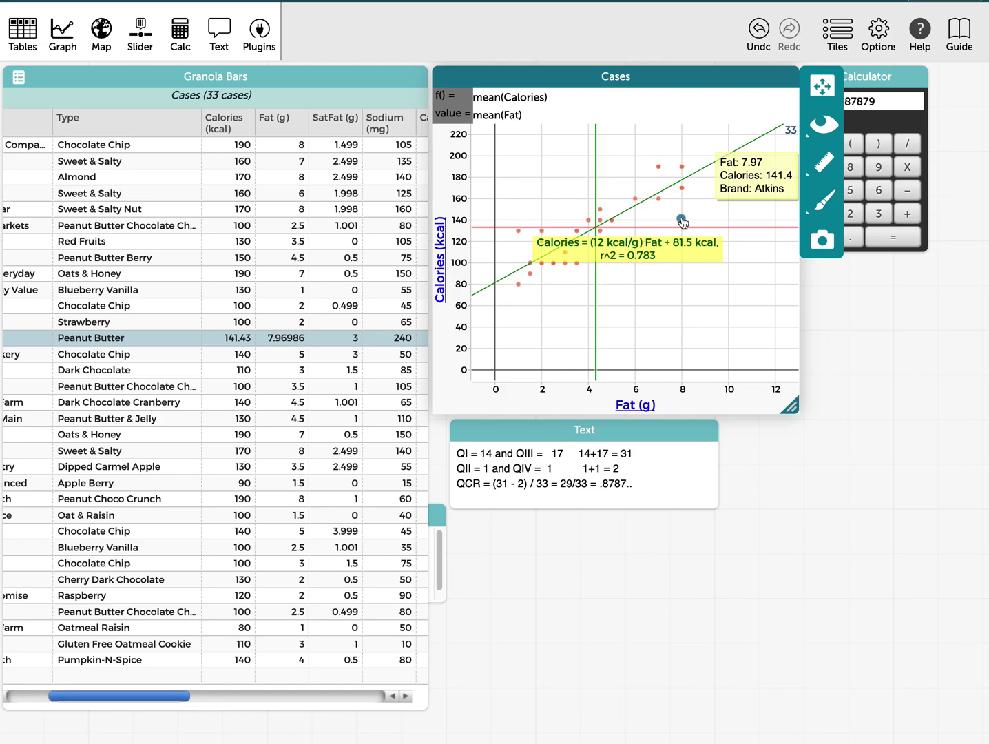
{"action": "left_click_drag", "start_coordinate": [682, 220], "coordinate": [813, 143]}
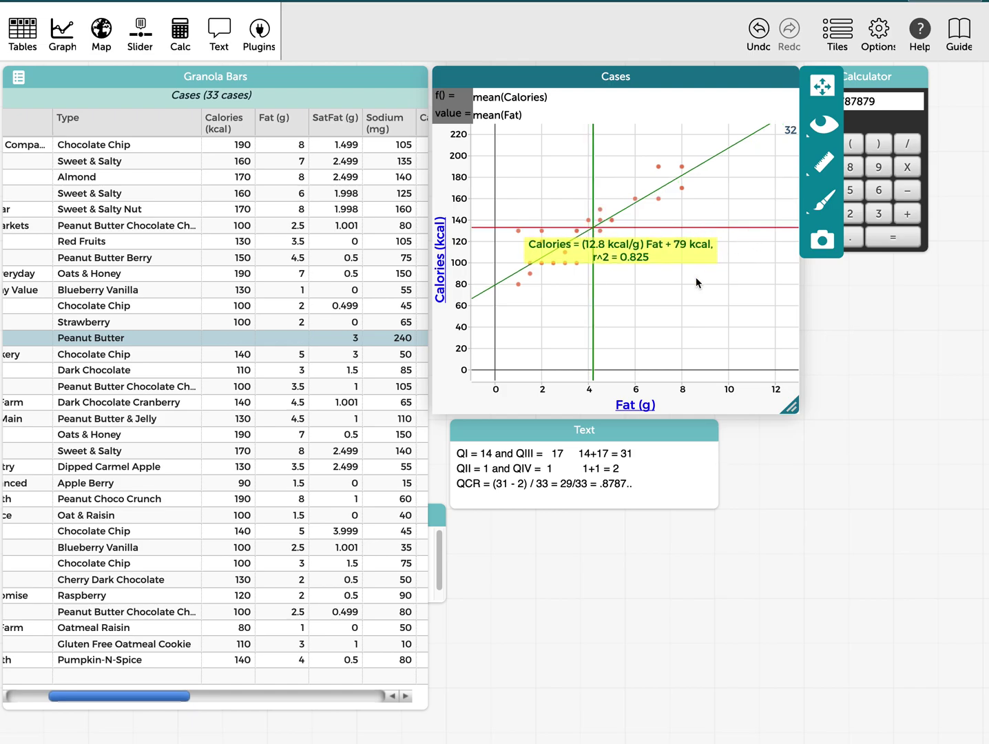